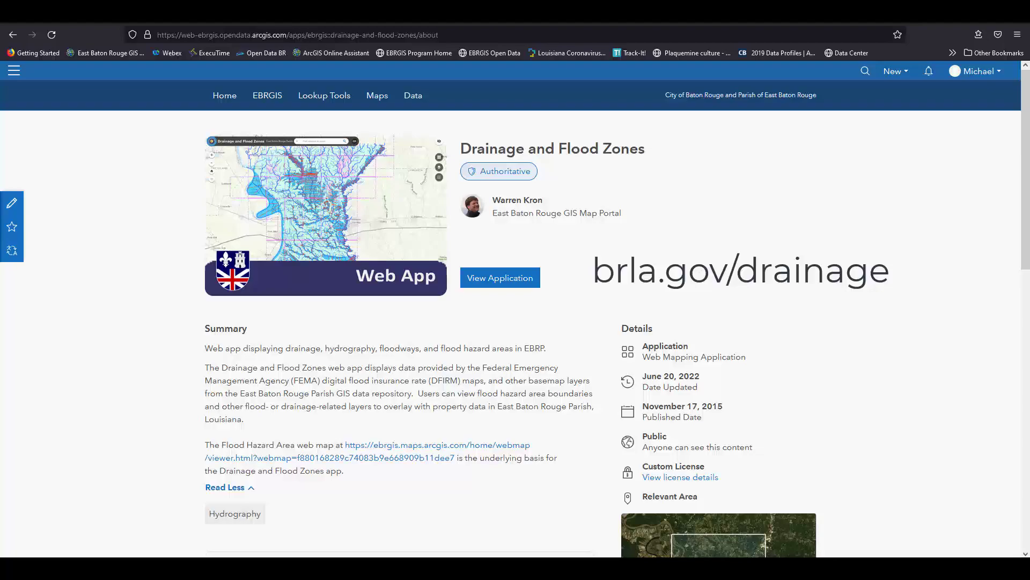
Launch the Drainage and Flood Zones web app and show its Layer List.
click(496, 283)
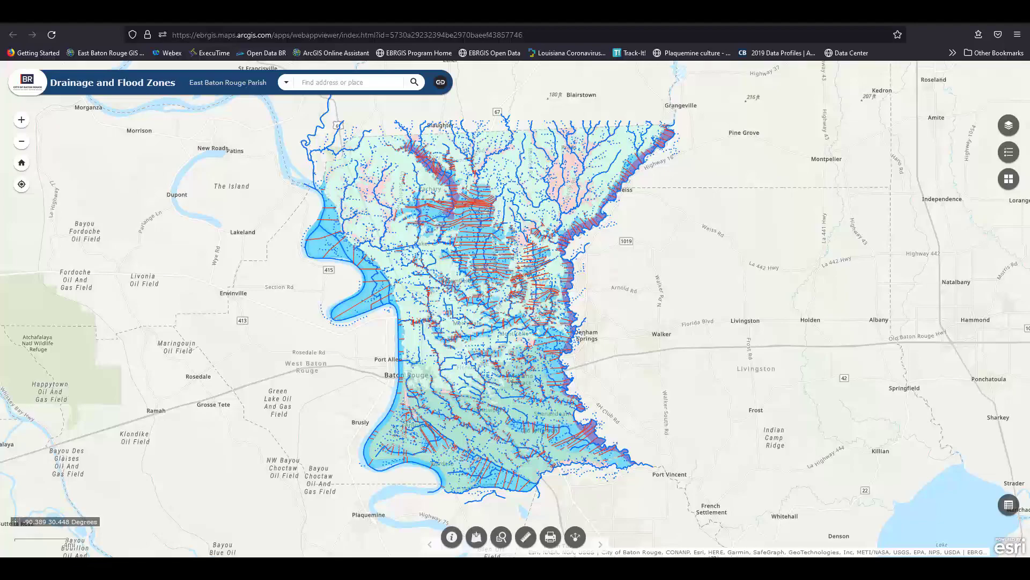
click(1009, 127)
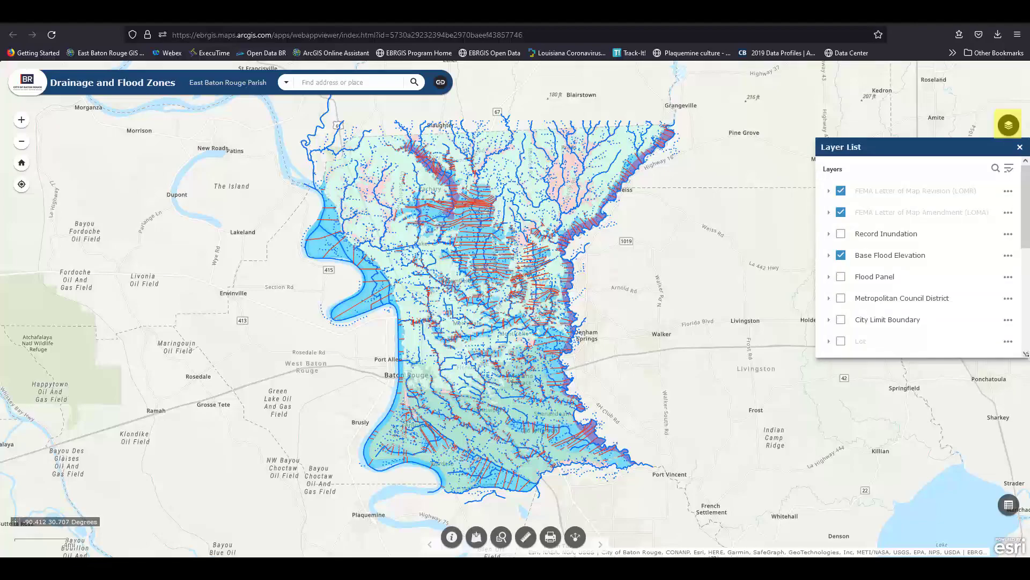
click(842, 258)
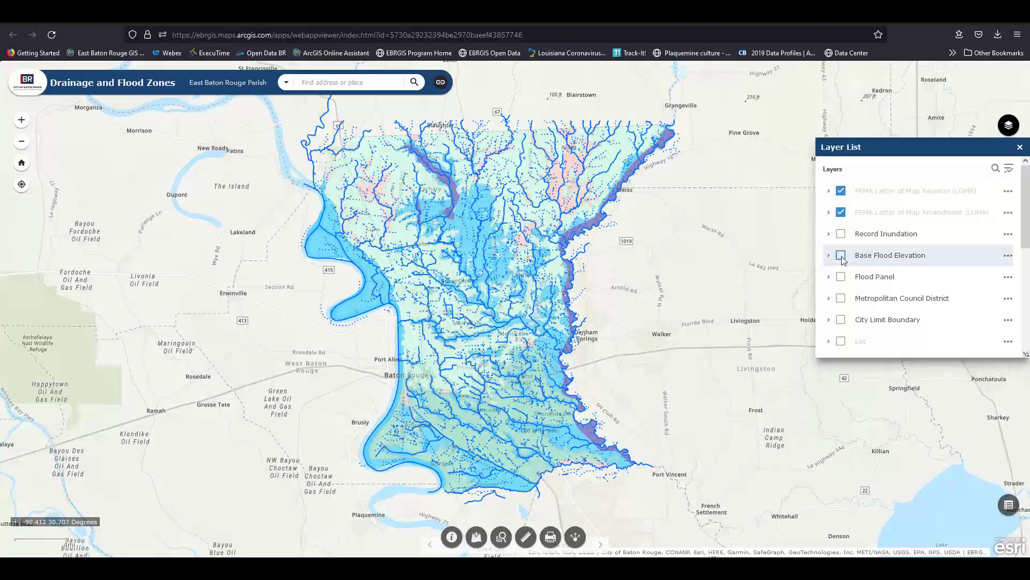
click(842, 299)
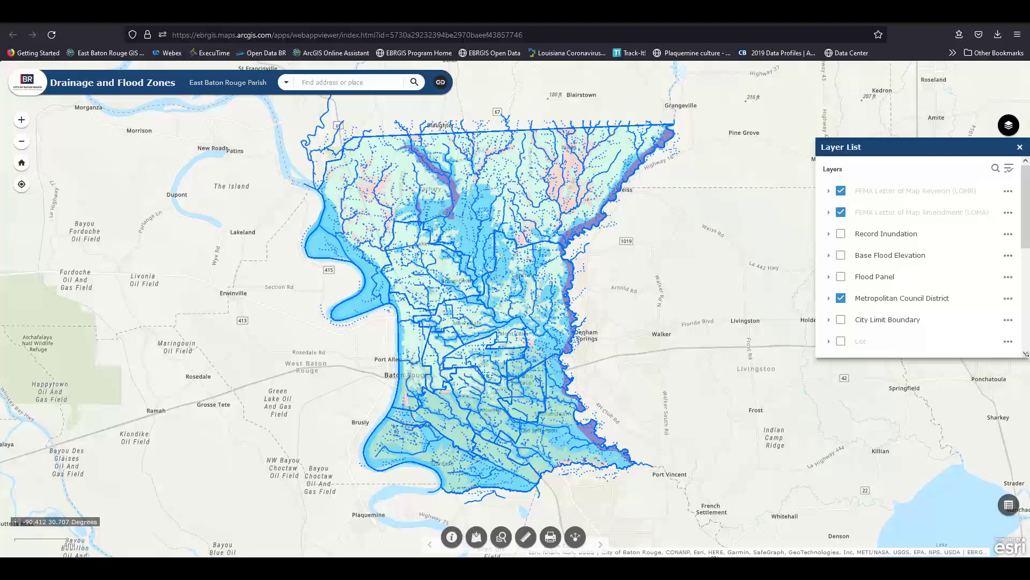
click(841, 298)
click(841, 255)
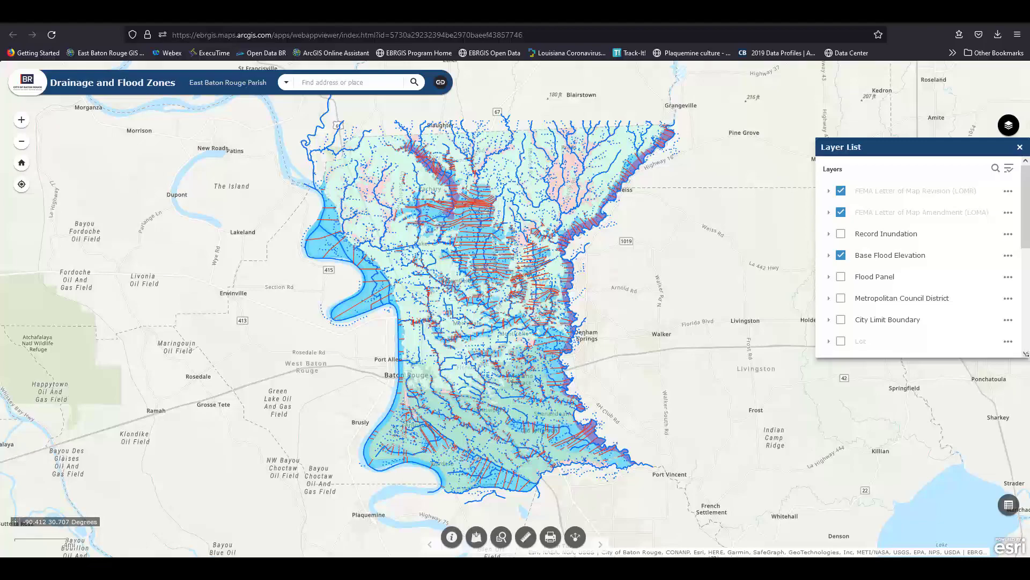
Turn off the second Flood Hazard Area layer and close the Layer List.
scroll(917, 257, down, 5)
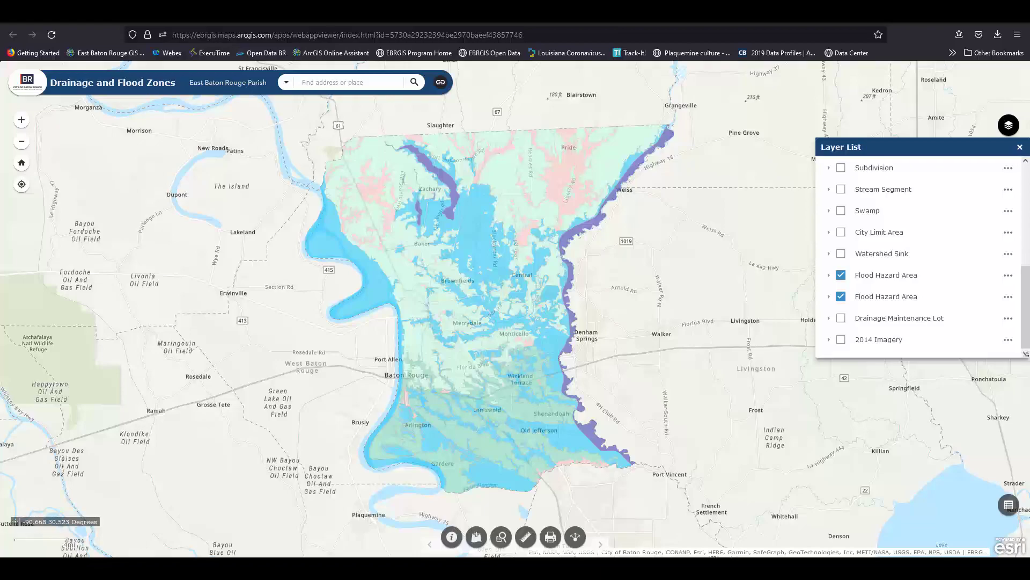
click(841, 297)
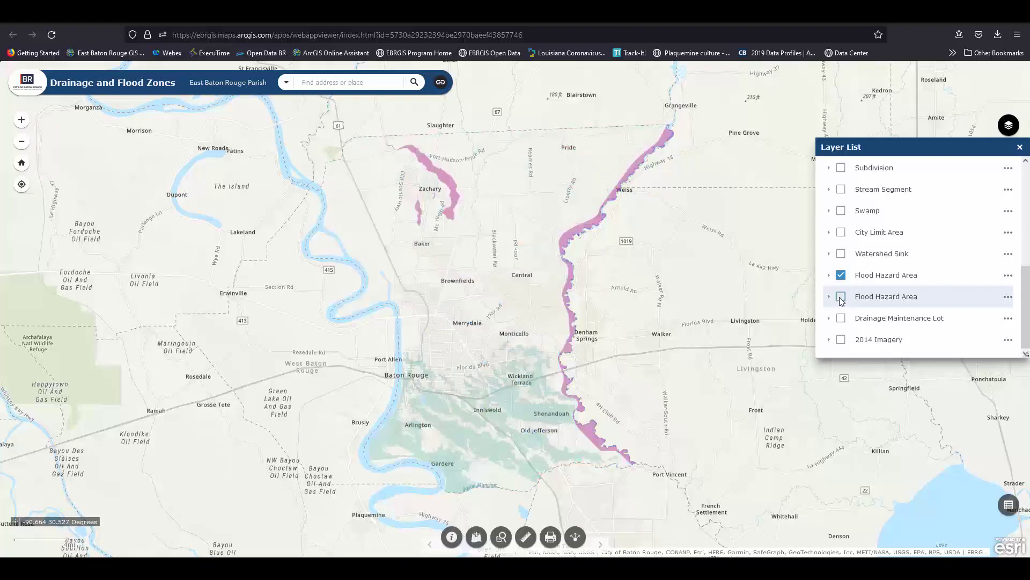
click(1020, 146)
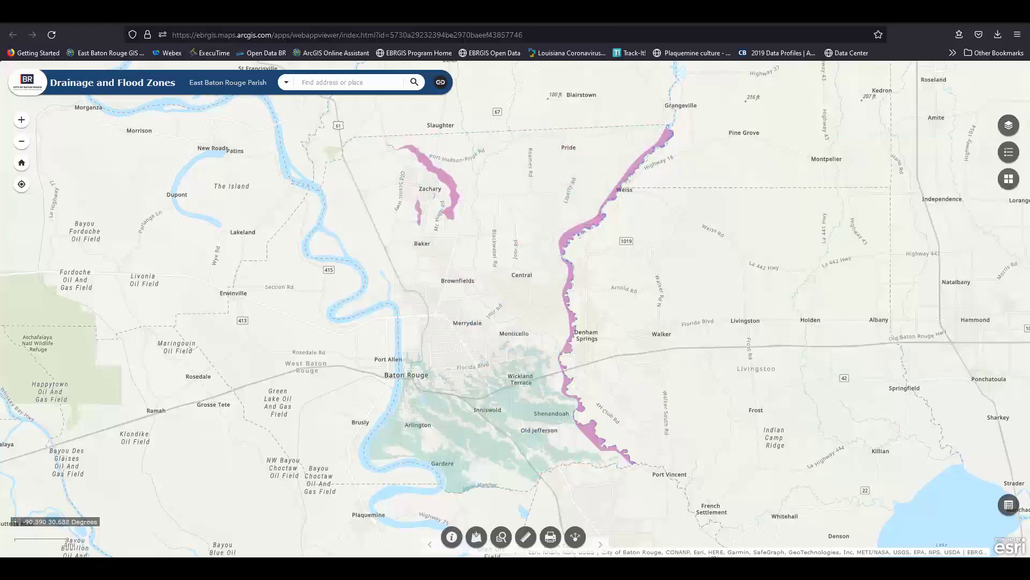
Show the map legend of flood hazard types.
click(1009, 156)
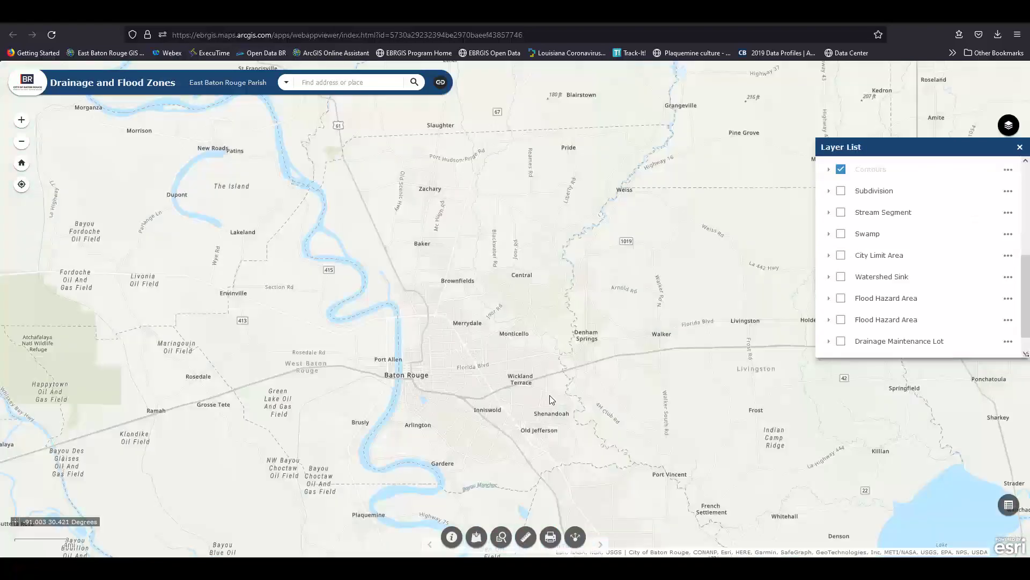
Zoom in on the contour lines around the Cedar Key Ave lake, then zoom back out.
scroll(550, 400, up, 4)
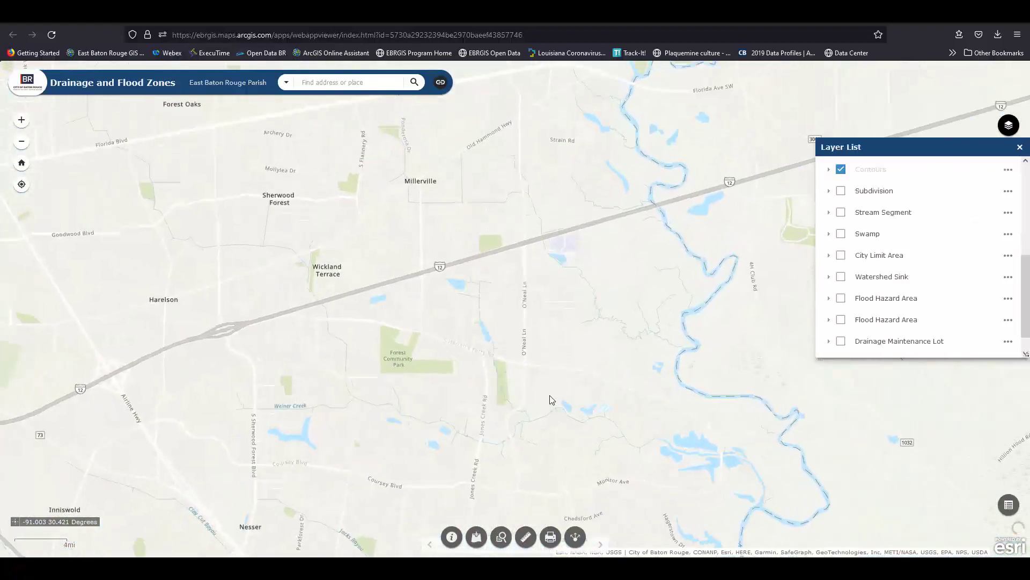
scroll(551, 400, up, 3)
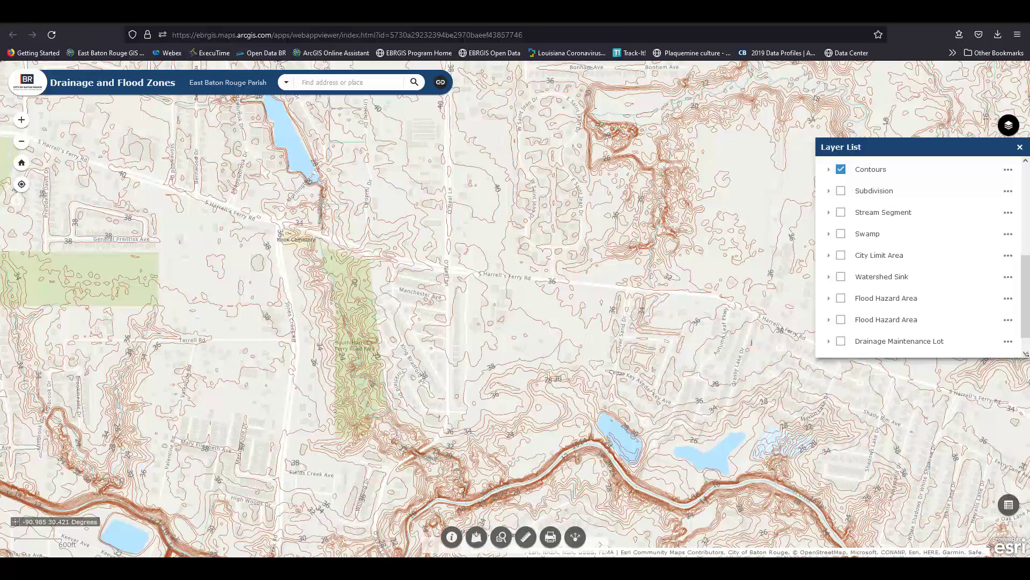
scroll(751, 398, up, 2)
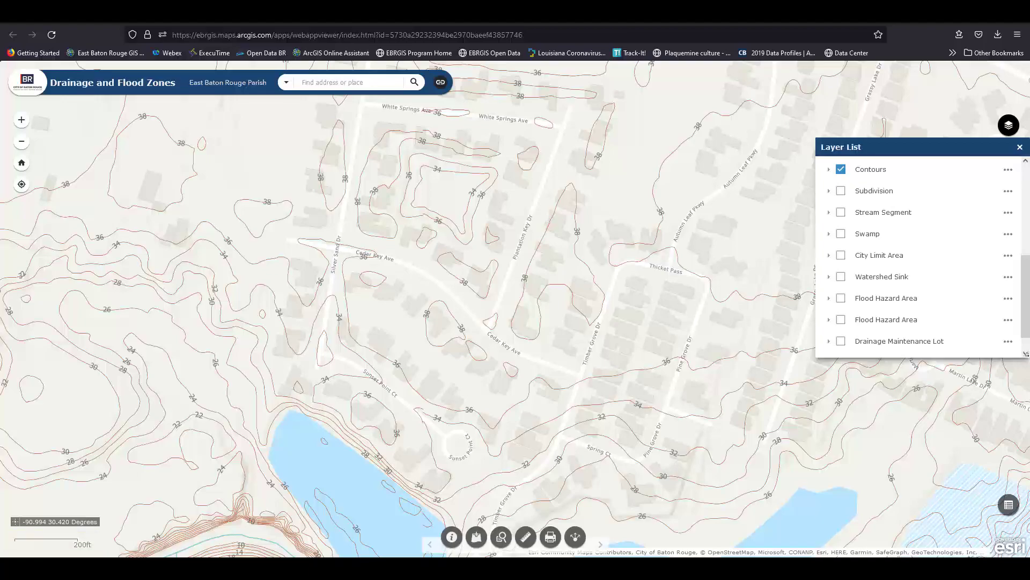
scroll(663, 306, down, 2)
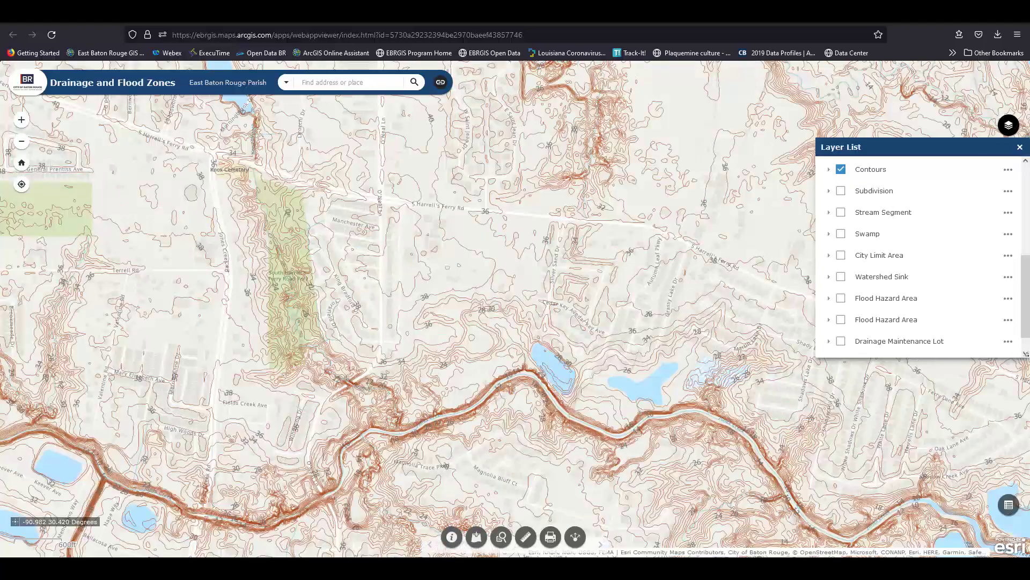
Turn on the Stream Segment, FEMA LOMR and FEMA LOMA layers.
click(841, 212)
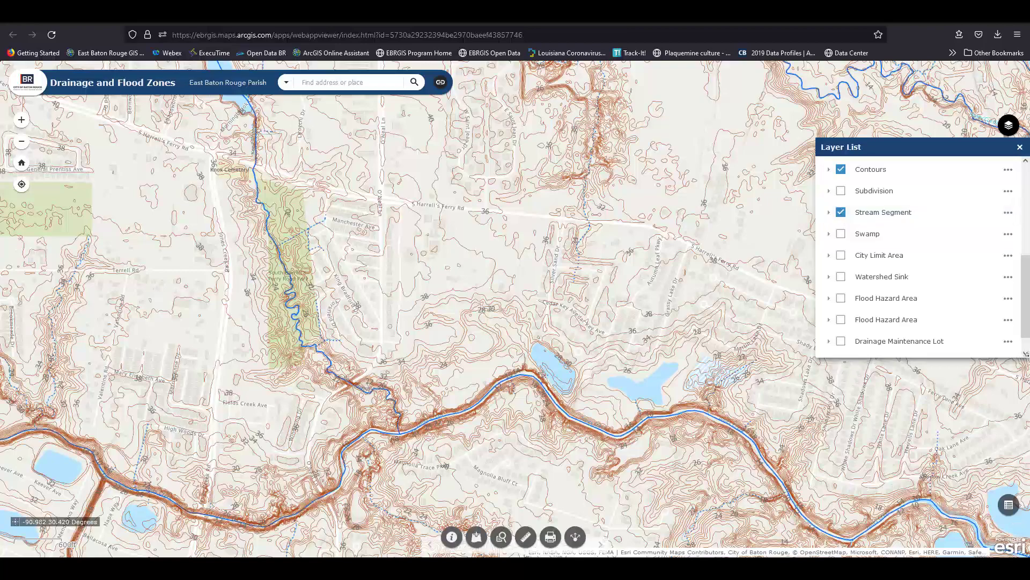
click(841, 298)
click(841, 319)
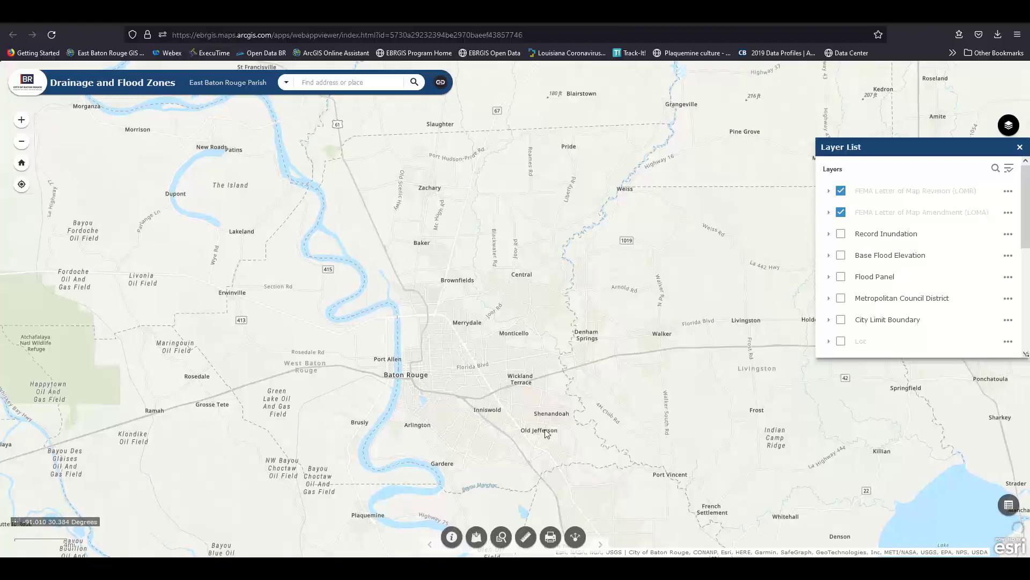
Zoom into Old Jefferson and show the legend of LOMA point colours.
scroll(545, 429, up, 3)
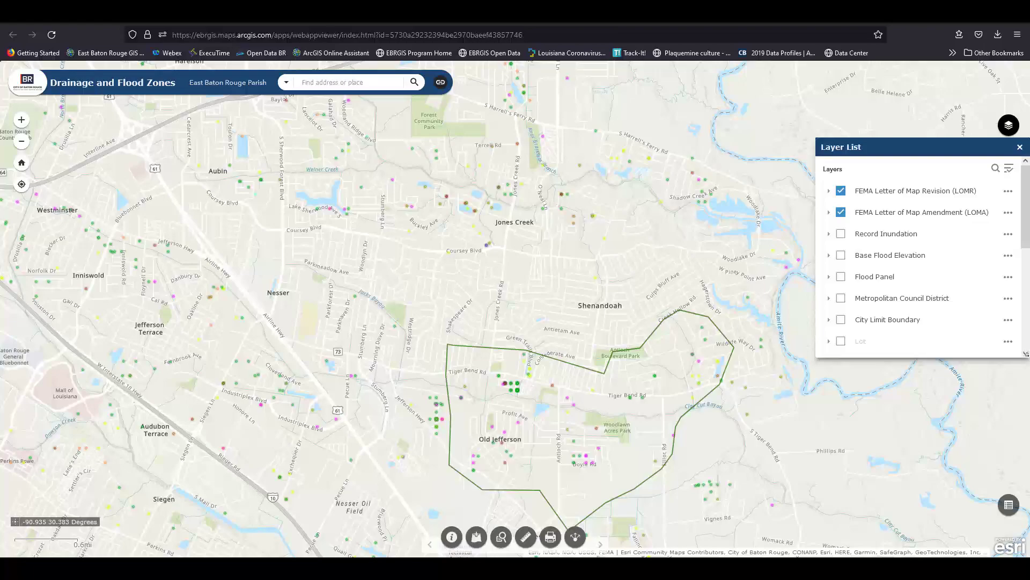
click(1009, 505)
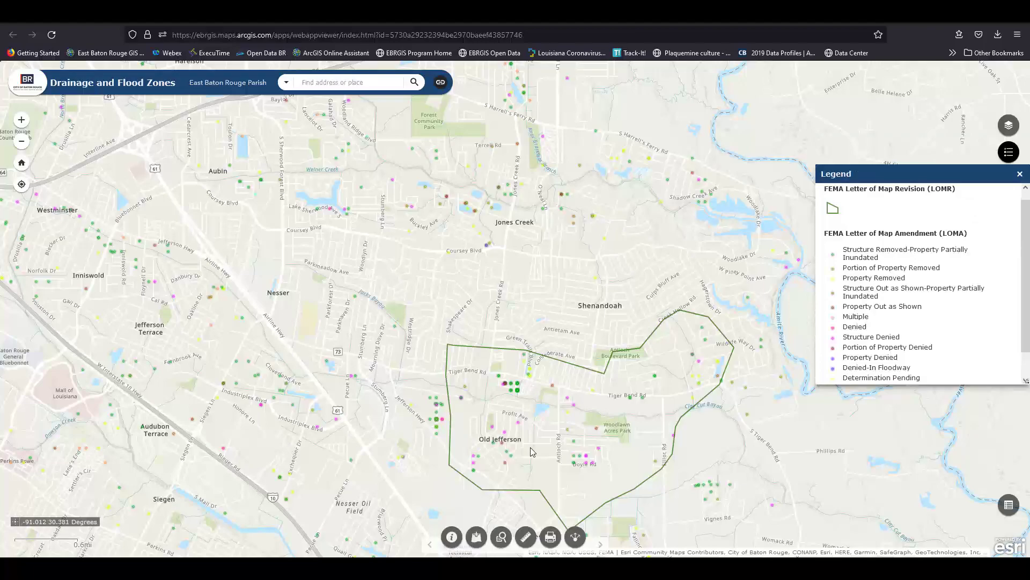
Open the pink LOMA point's popup and follow its FEMA link to the determination PDF.
scroll(531, 451, up, 2)
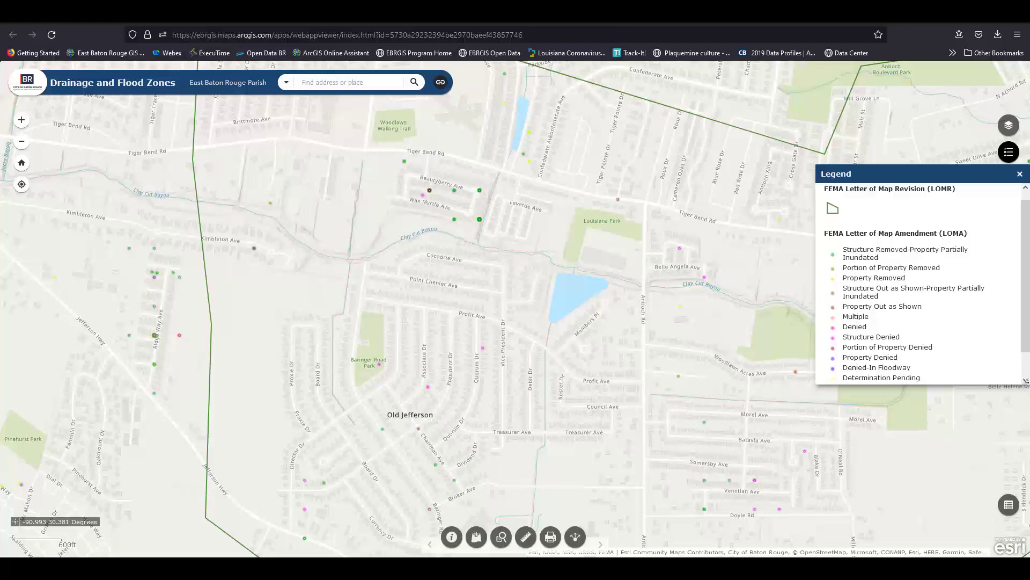
click(484, 350)
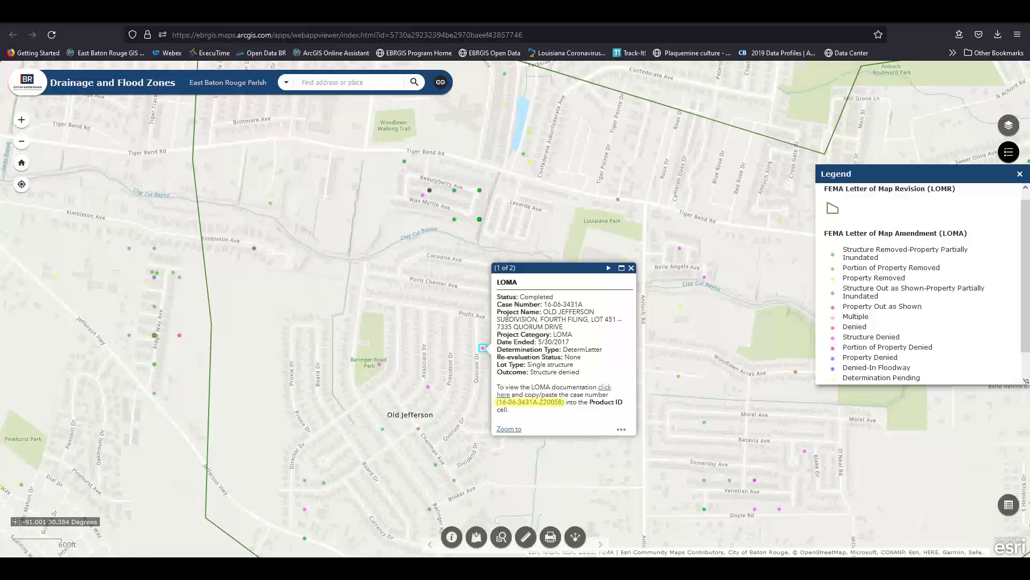
click(605, 387)
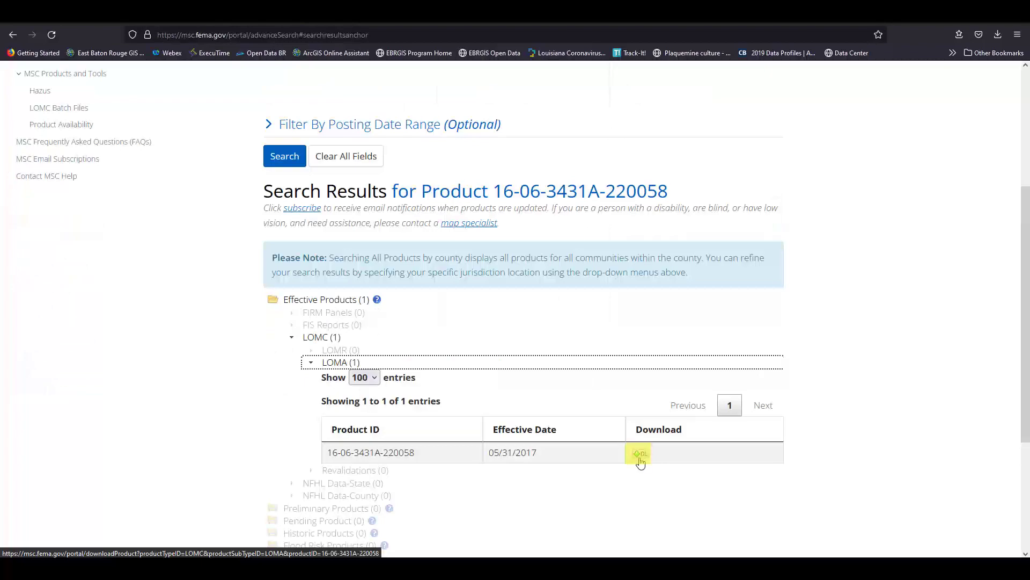
click(639, 455)
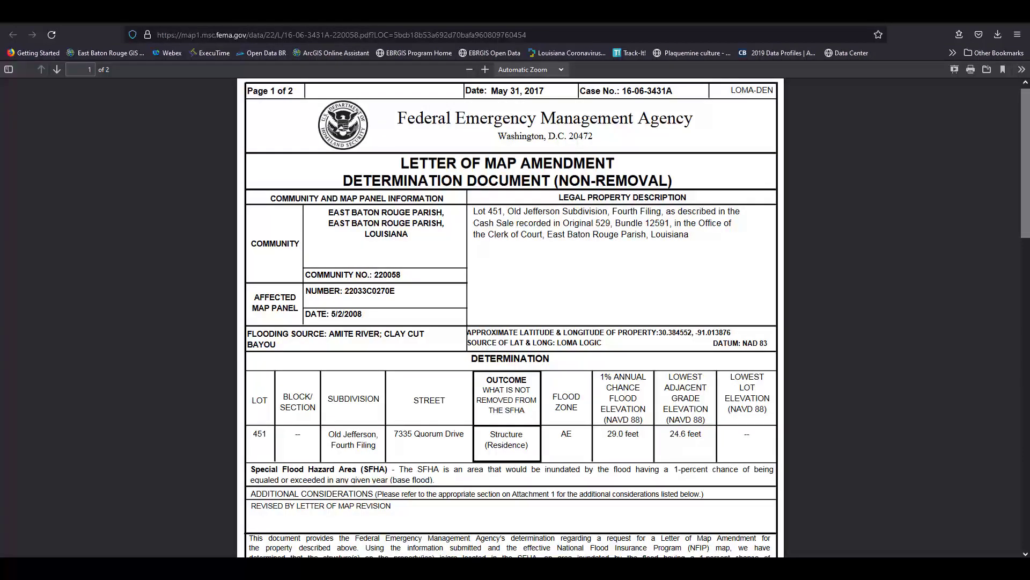
Close the LOMA PDF tab with Ctrl+W.
key(ctrl+w)
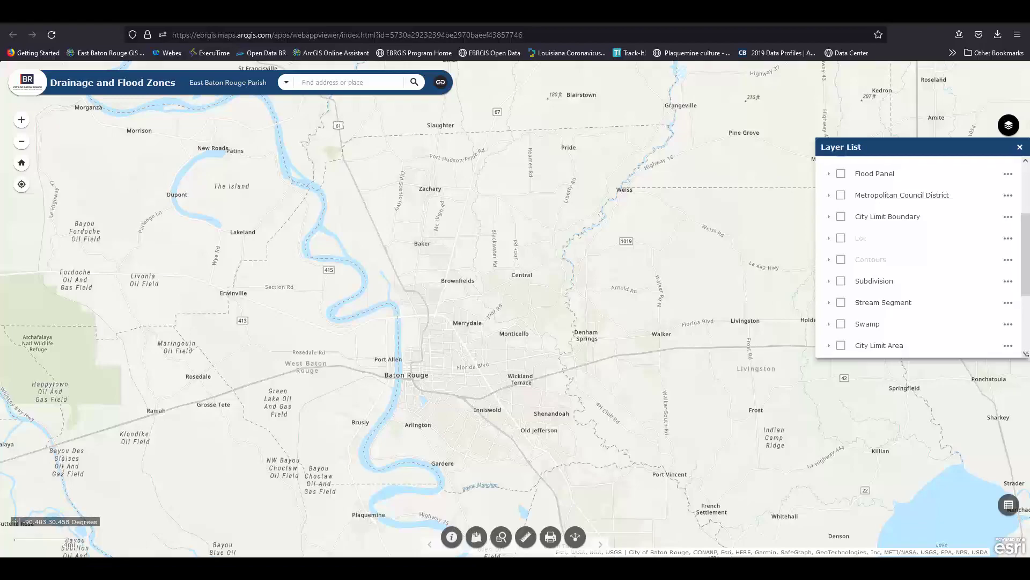
Turn on the City Limit Boundary layer.
click(841, 194)
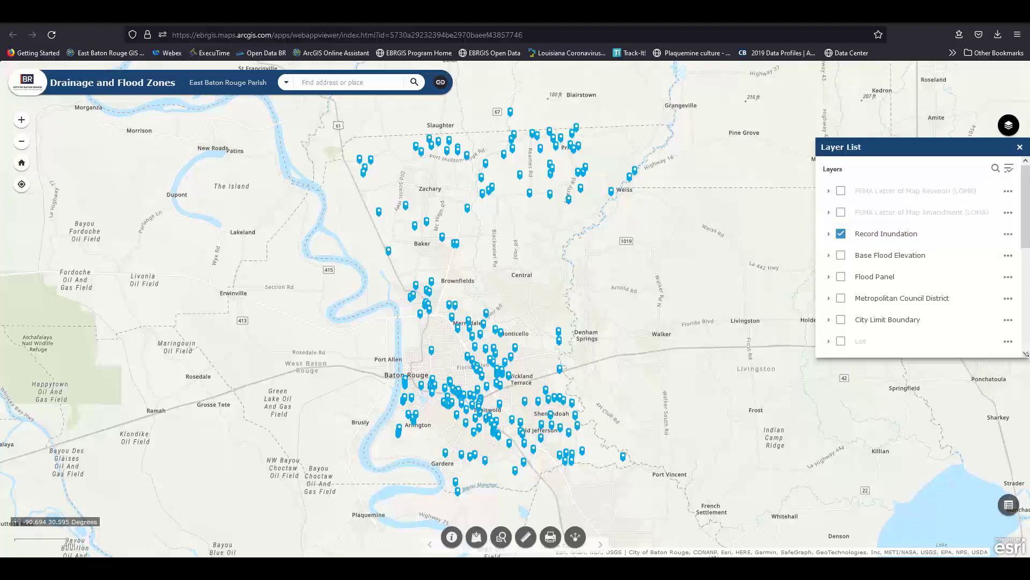
Read a Record Inundation point's popup, then hide Record Inundation and turn on Watershed Sink.
click(359, 159)
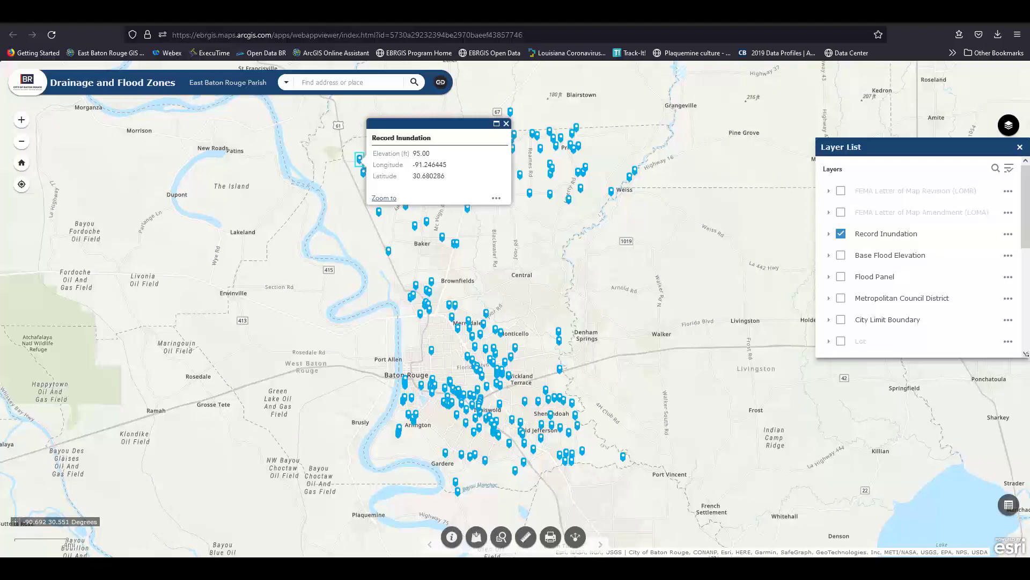
click(840, 234)
click(841, 277)
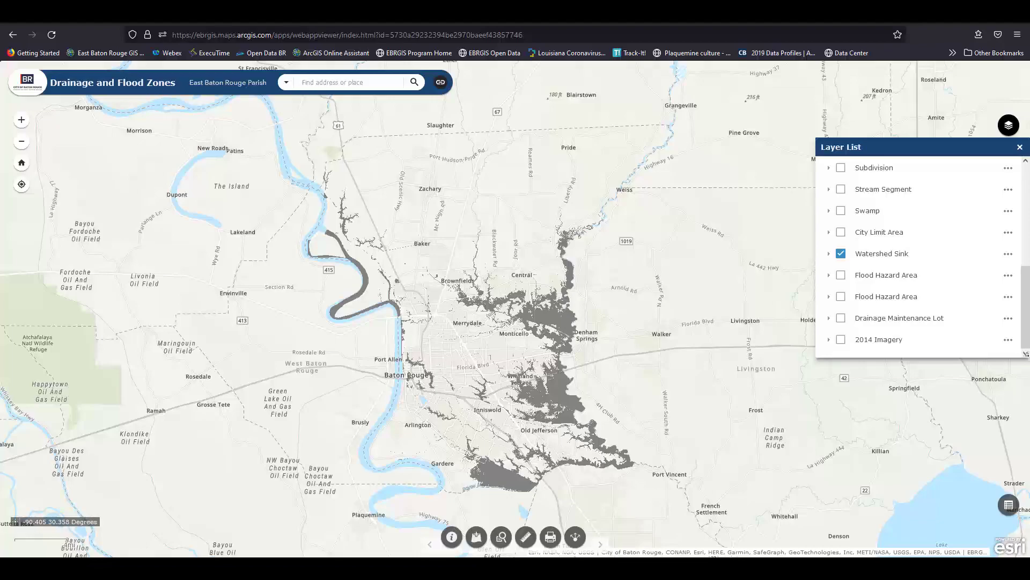
Show the Flood Hazard Area layer, then Drainage Maintenance Lot instead, and close the Layer List.
click(840, 297)
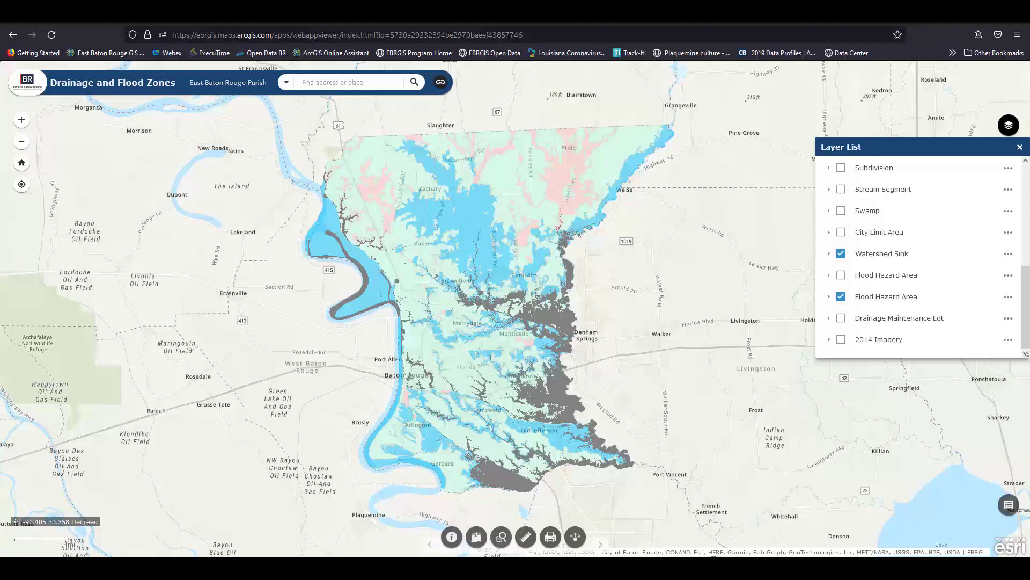
click(840, 317)
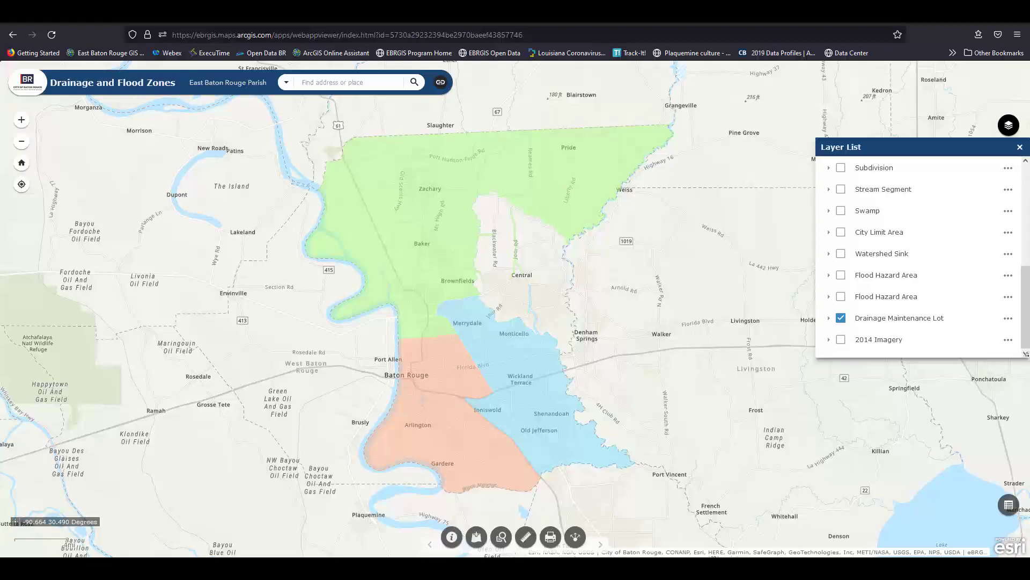
click(1020, 146)
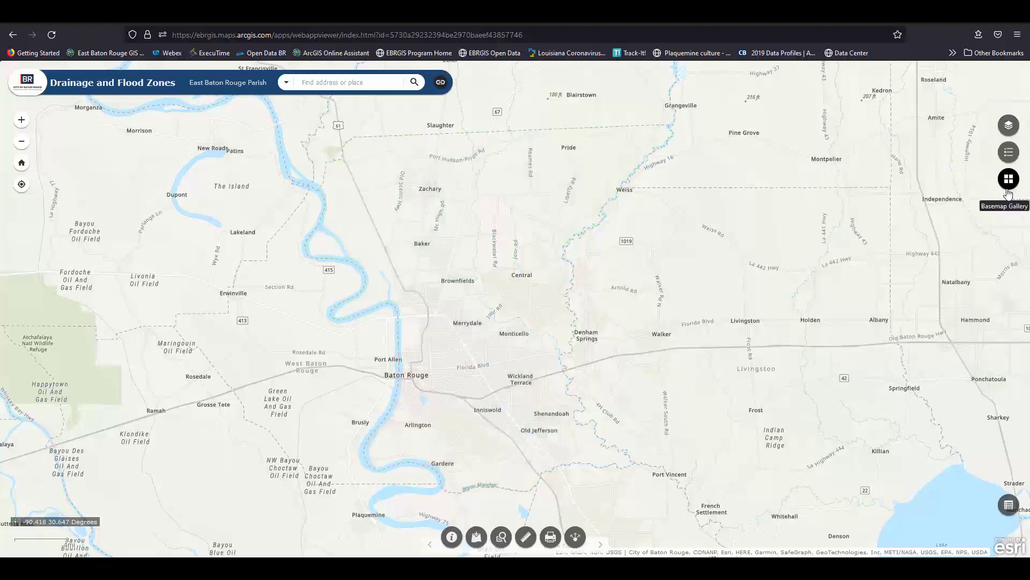
Choose 2022 Nearmap Imagery in the Basemap Gallery and uncheck 2014 Imagery in the Layer List.
click(1008, 190)
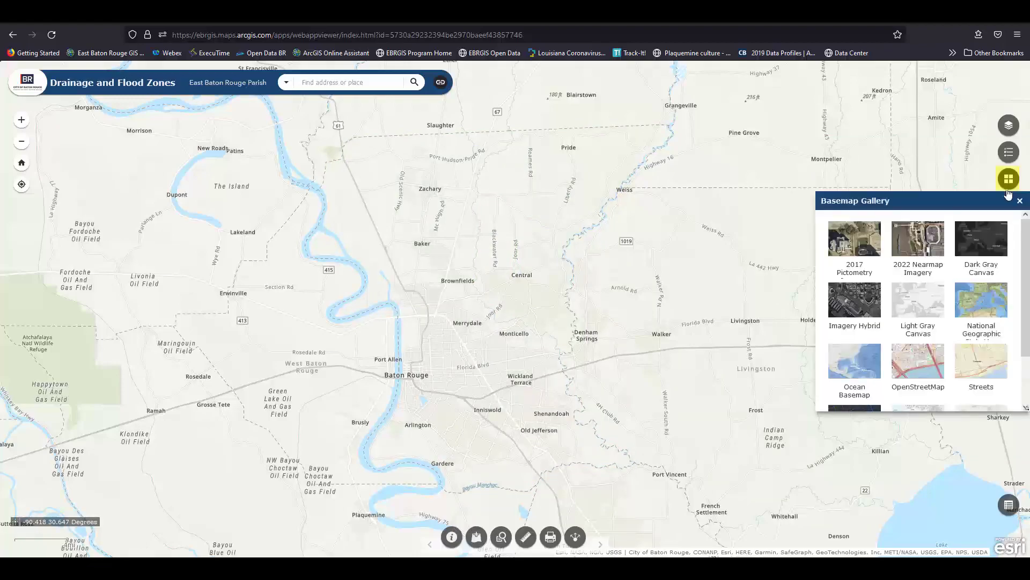
click(939, 245)
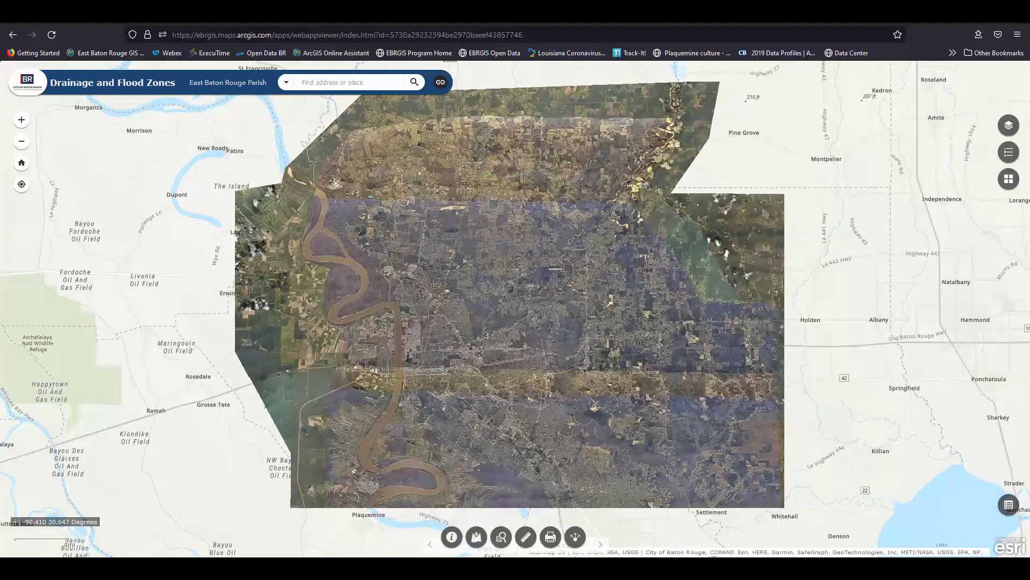
click(1007, 125)
click(841, 339)
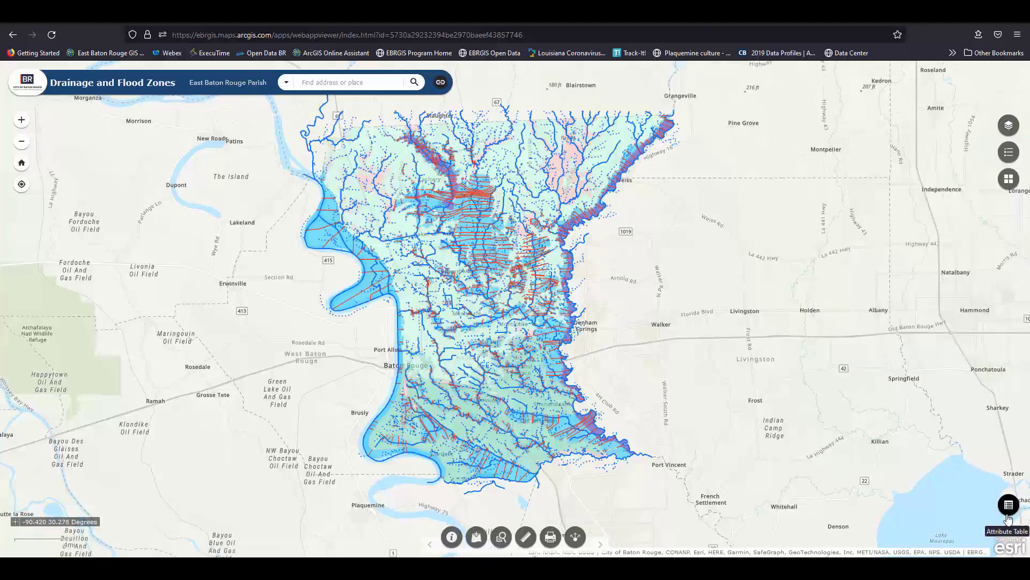
Filter the Base Flood Elevation attribute table to Elevation at least 60.
click(1008, 518)
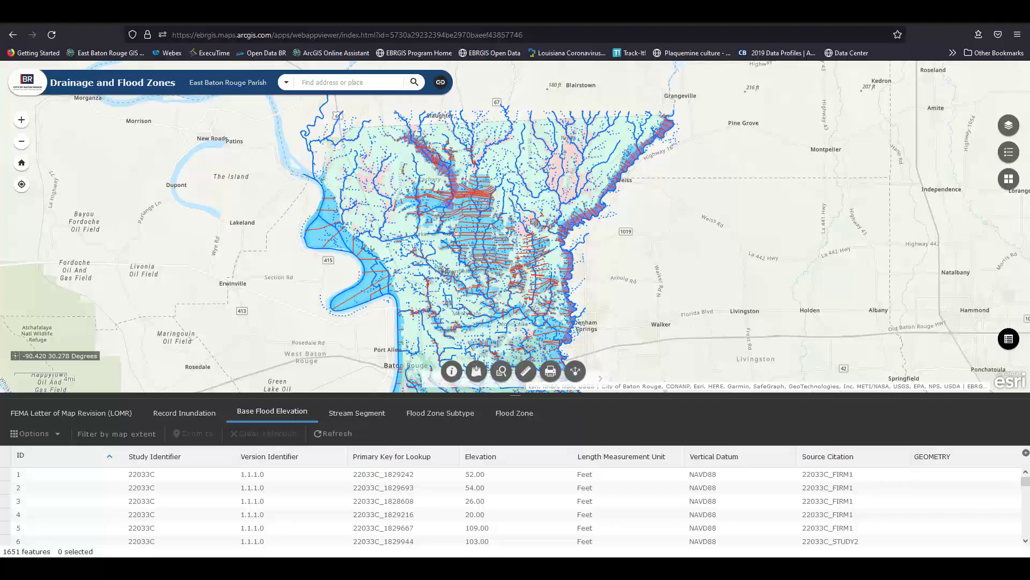
click(59, 440)
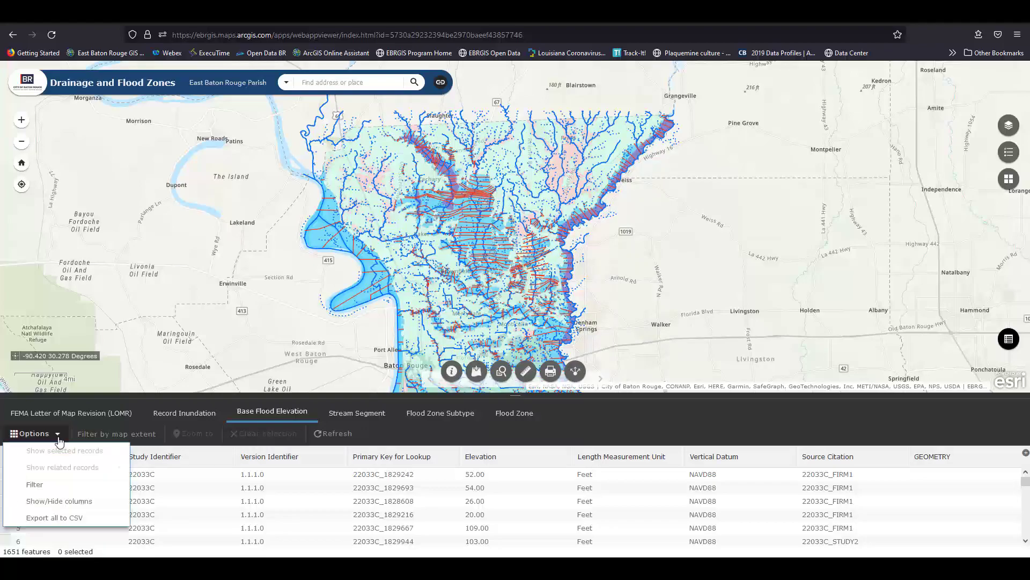
click(65, 487)
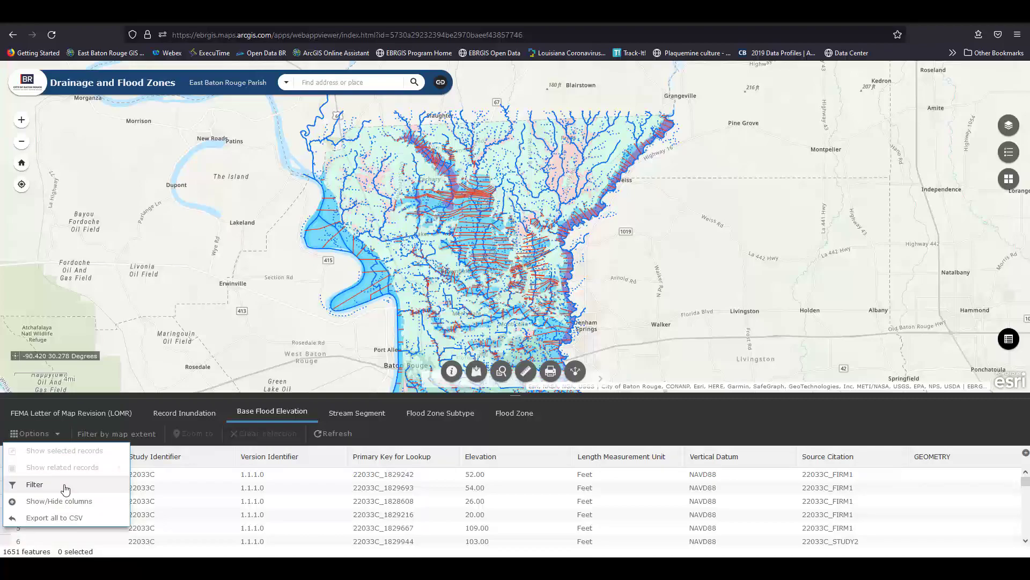
click(65, 487)
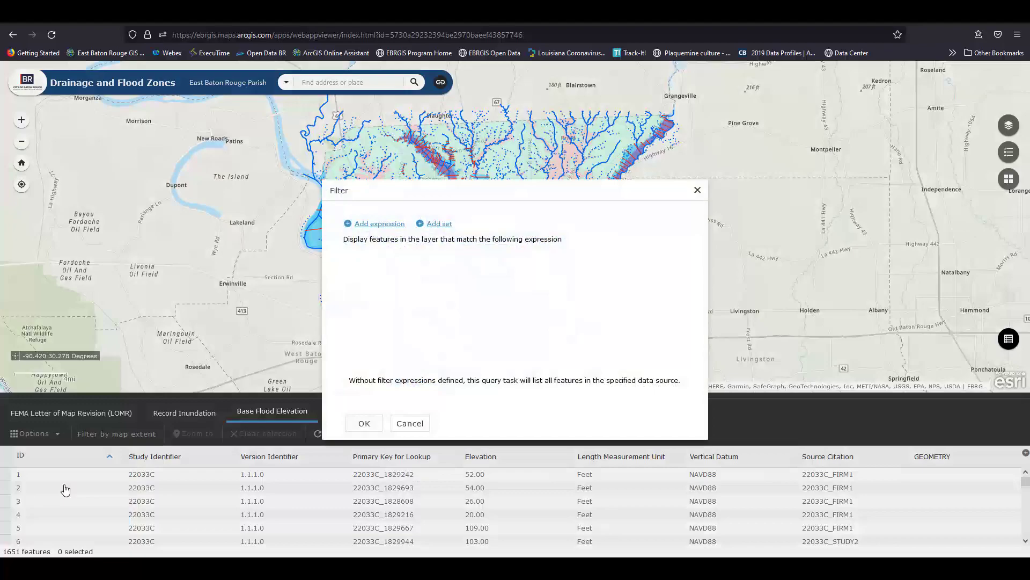
click(377, 228)
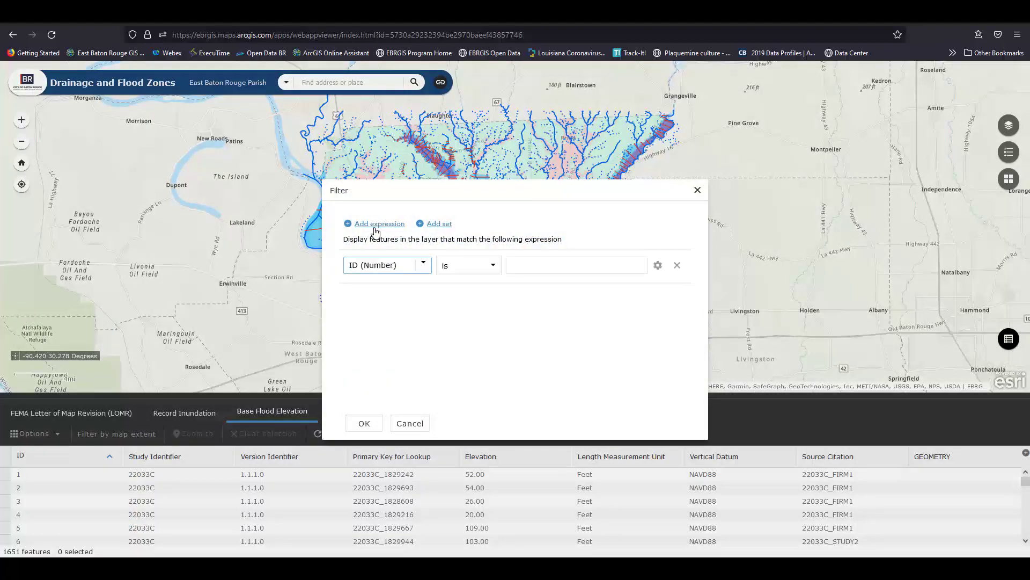
click(423, 264)
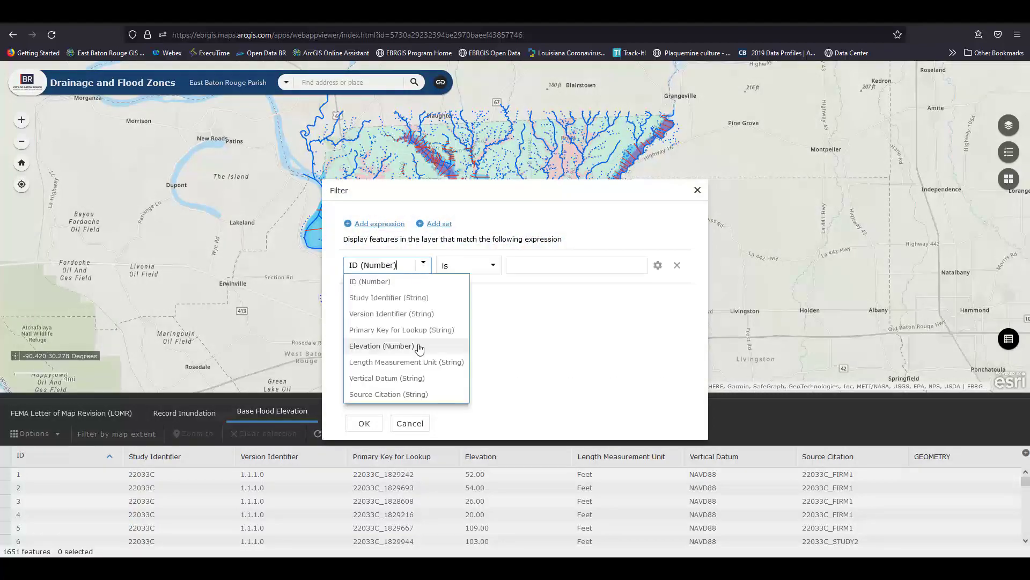
click(381, 346)
click(525, 267)
text(60)
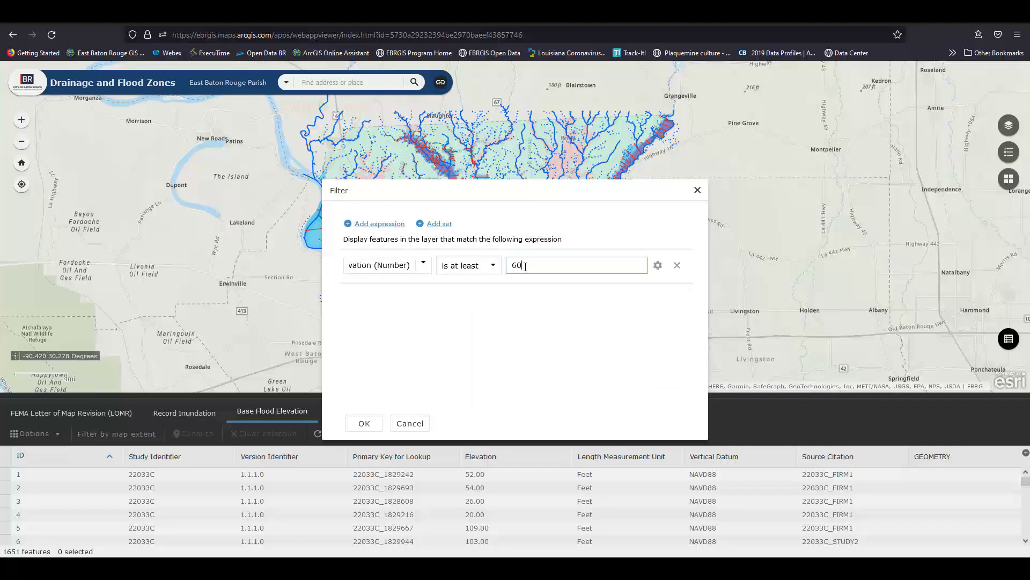
click(364, 423)
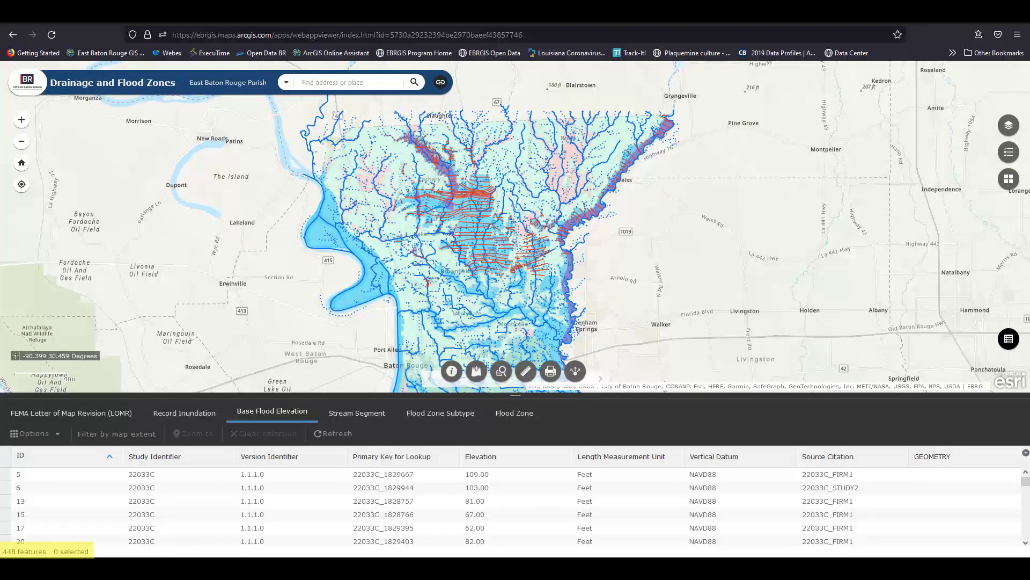
Export all 448 filtered records to CSV and select the first record, ID 5.
click(34, 433)
click(99, 517)
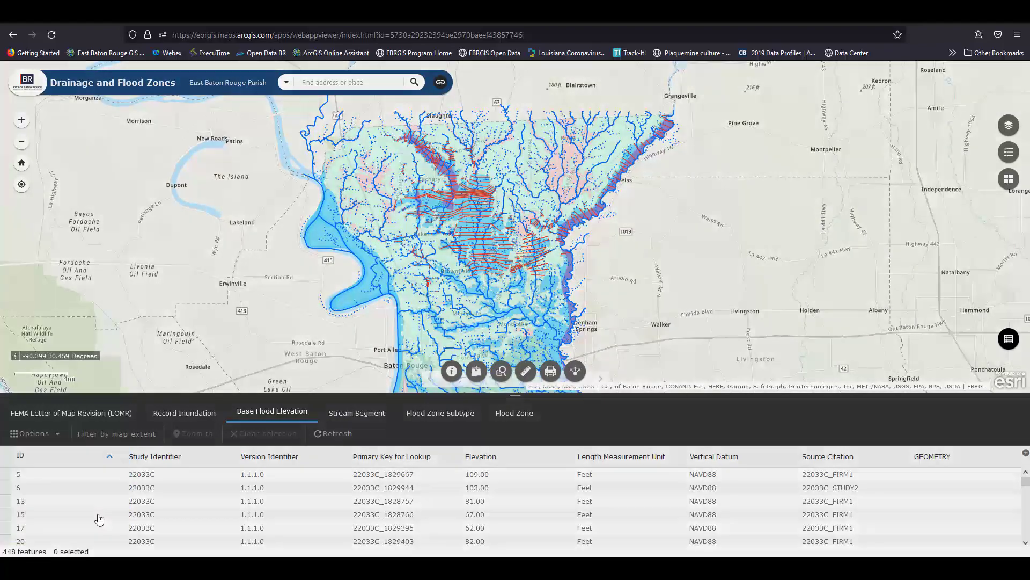
click(459, 350)
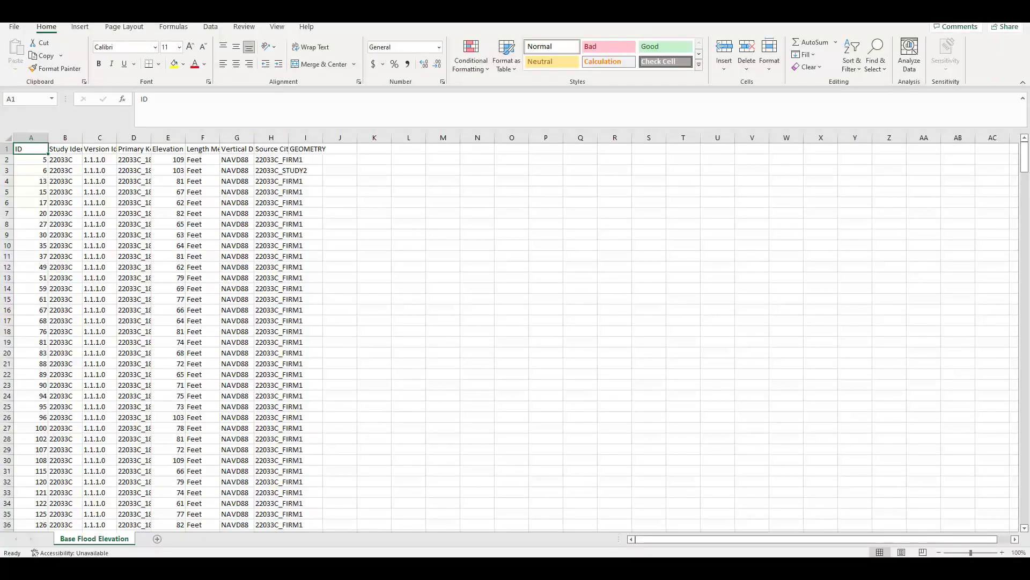
click(8, 479)
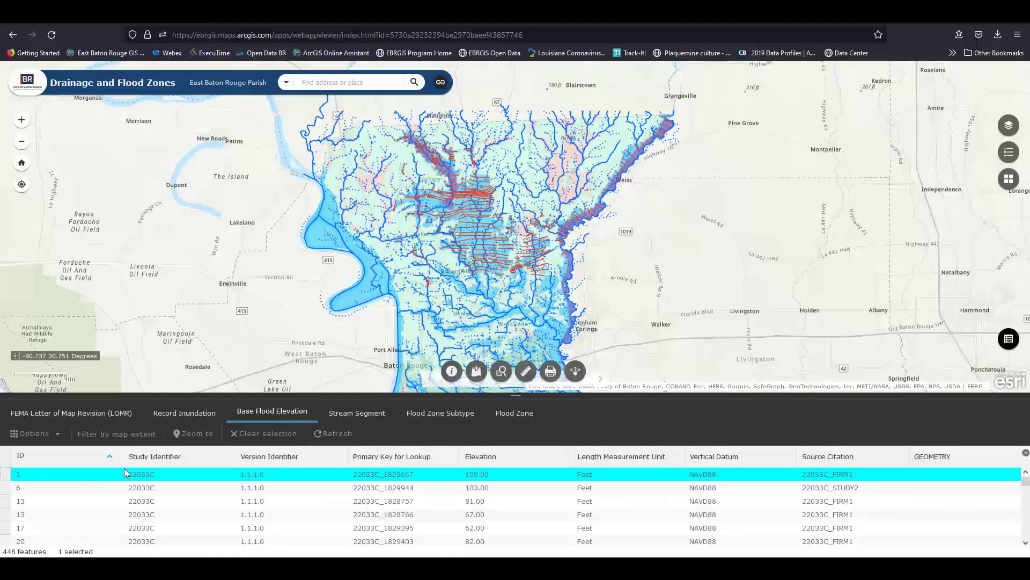
Zoom to the selected elevation line, then go to a searched street address.
click(193, 442)
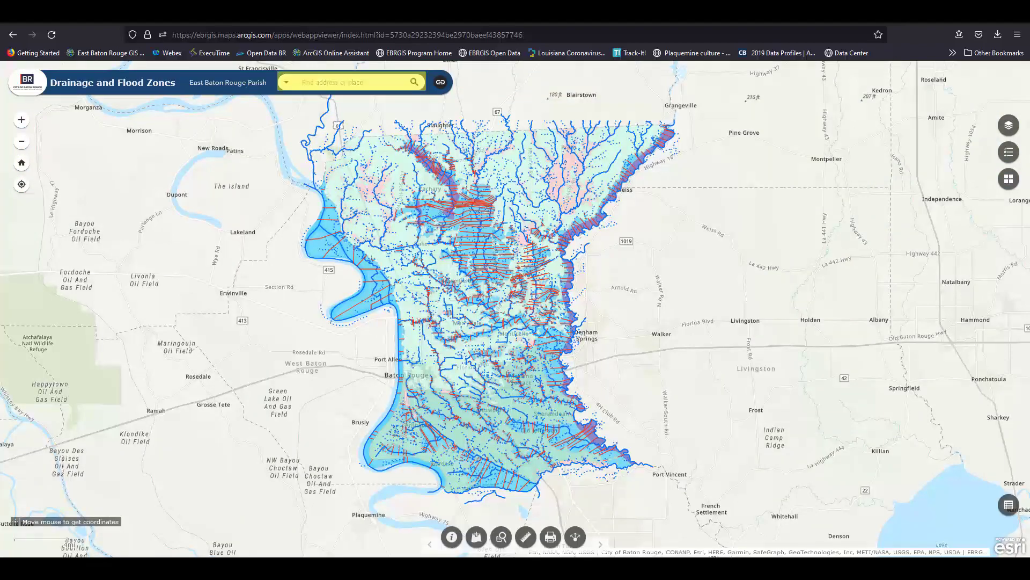
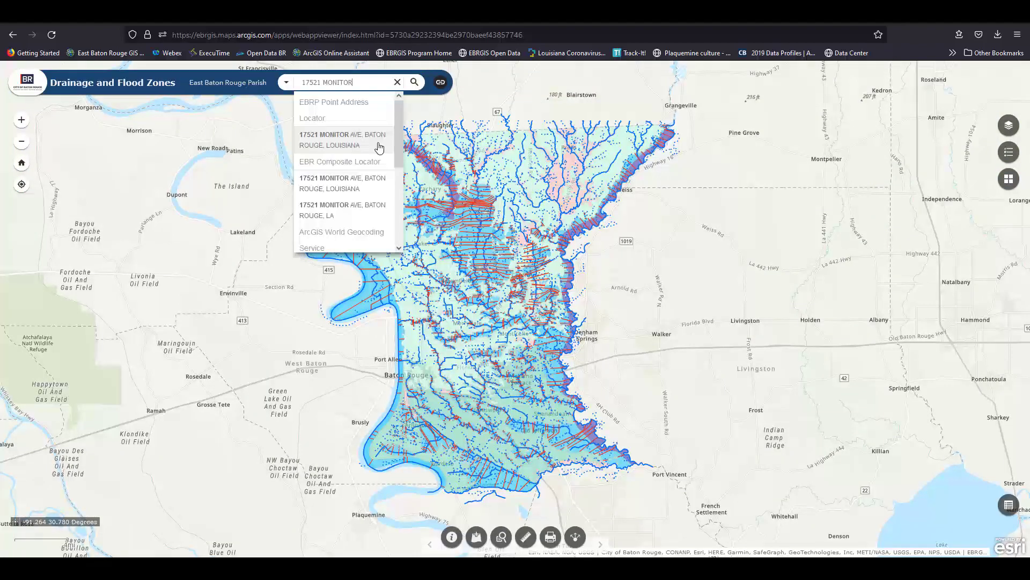
click(379, 146)
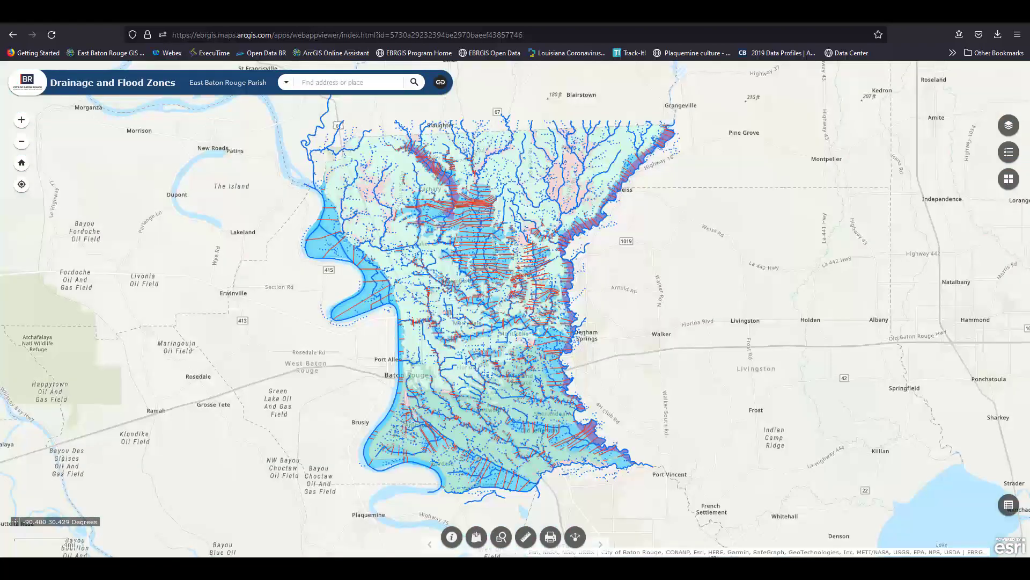
Zoom in around Central and Denham Springs, then back out to the whole parish.
click(22, 124)
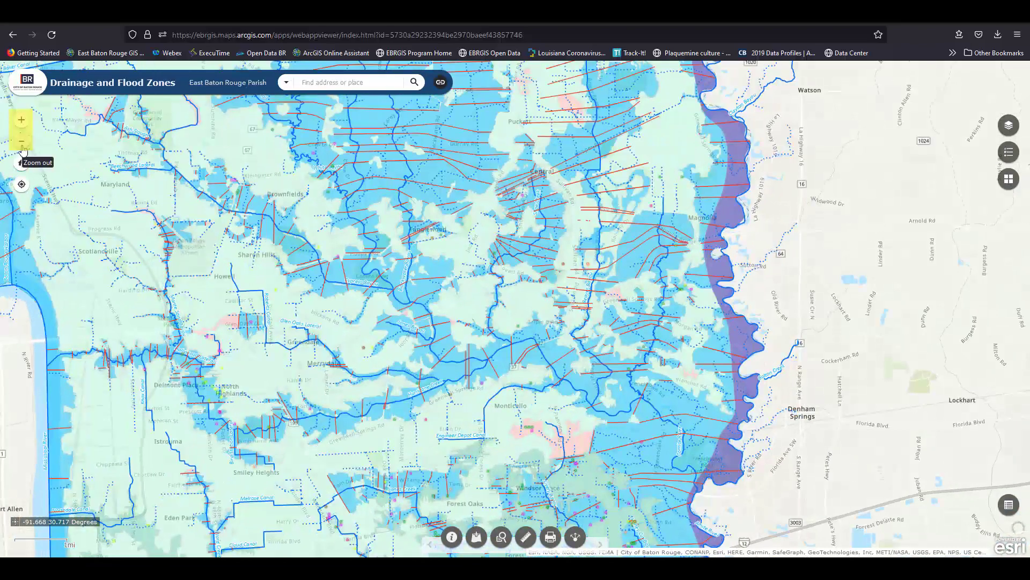
click(22, 141)
click(22, 141)
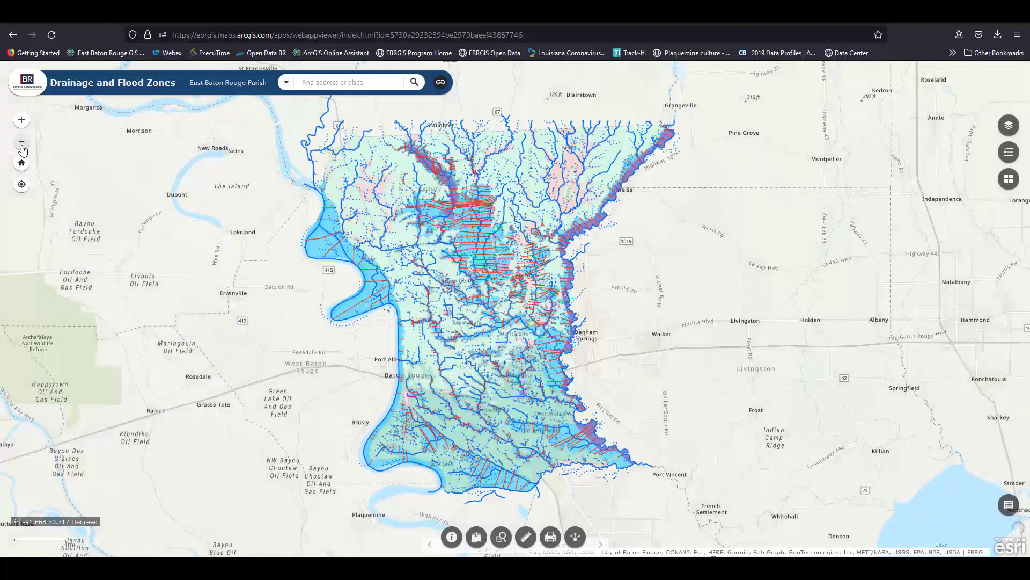
click(22, 165)
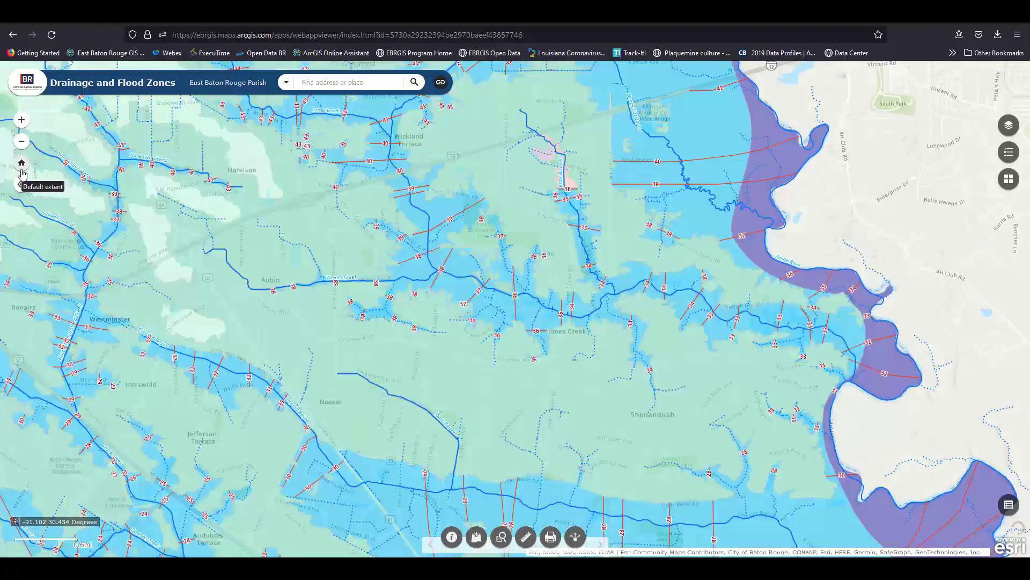
click(22, 171)
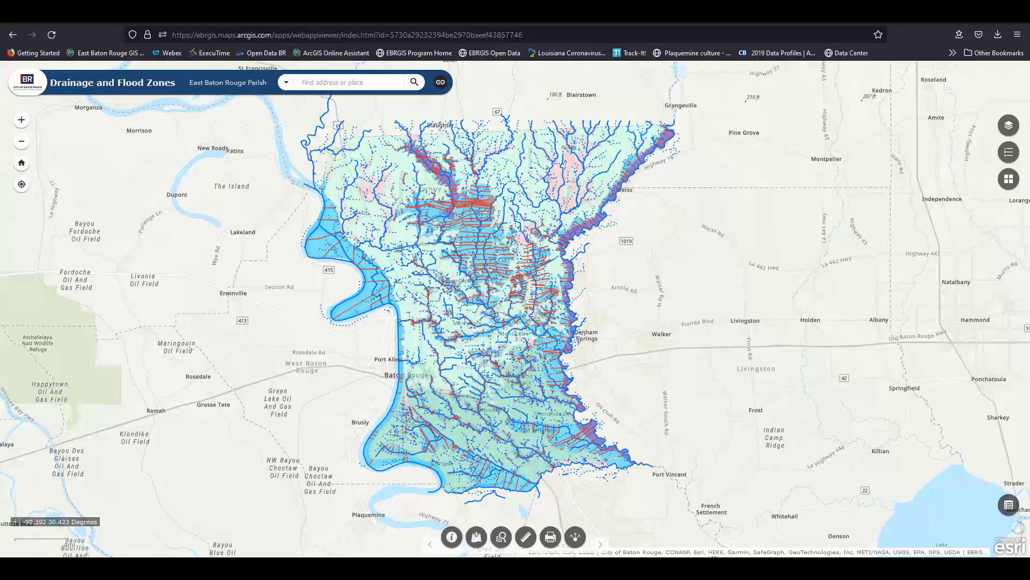
click(21, 189)
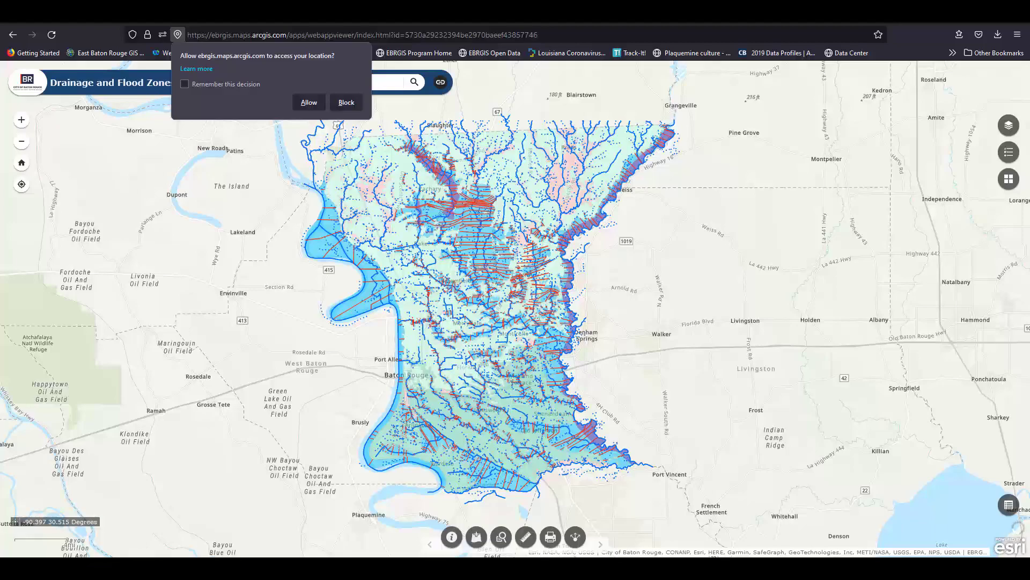
key(Escape)
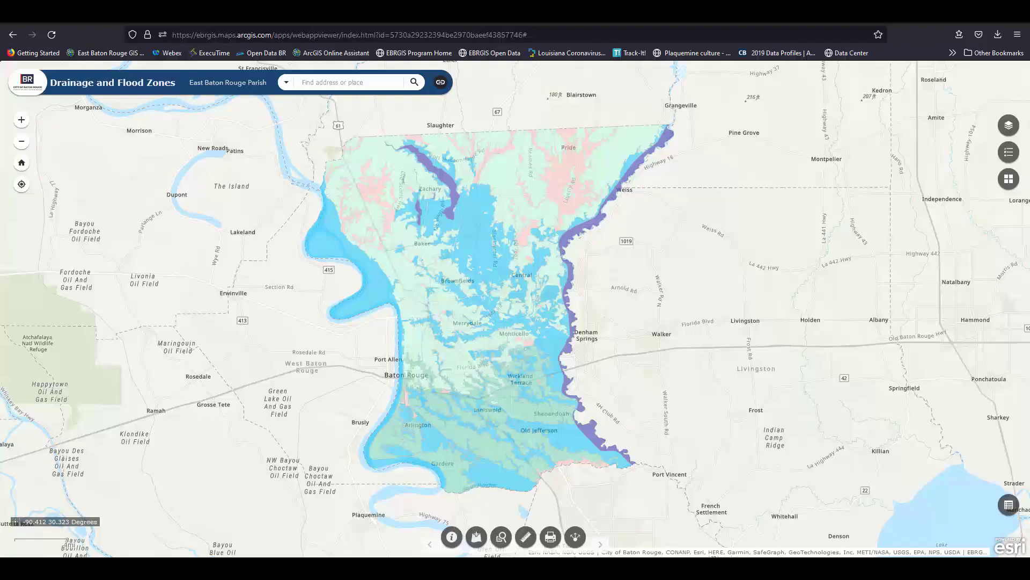
Add School, Future_Land_Use and Estimated_Flood_Inundation from ArcGIS Online, then switch to My Content.
click(476, 536)
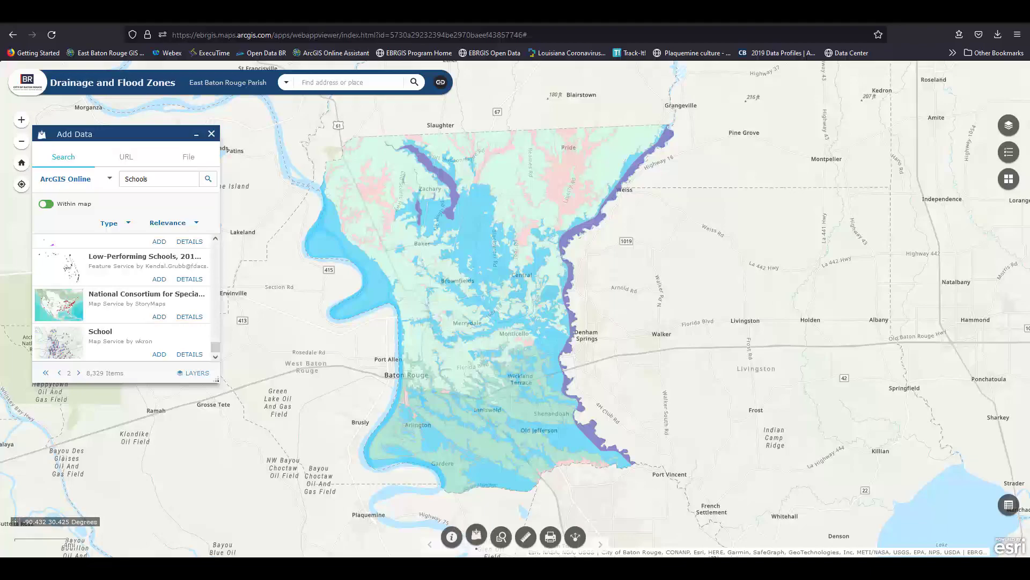
click(161, 357)
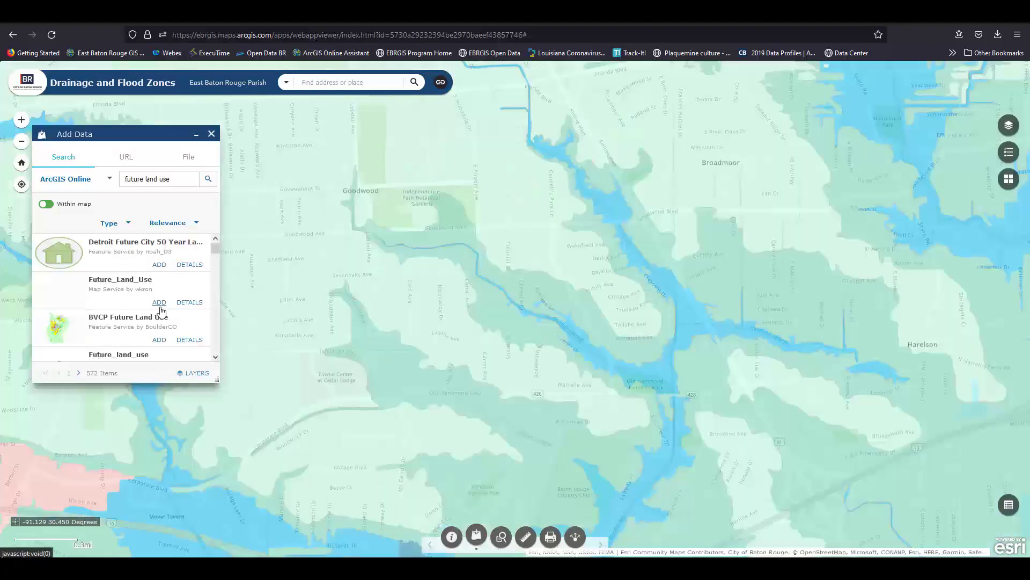
click(161, 304)
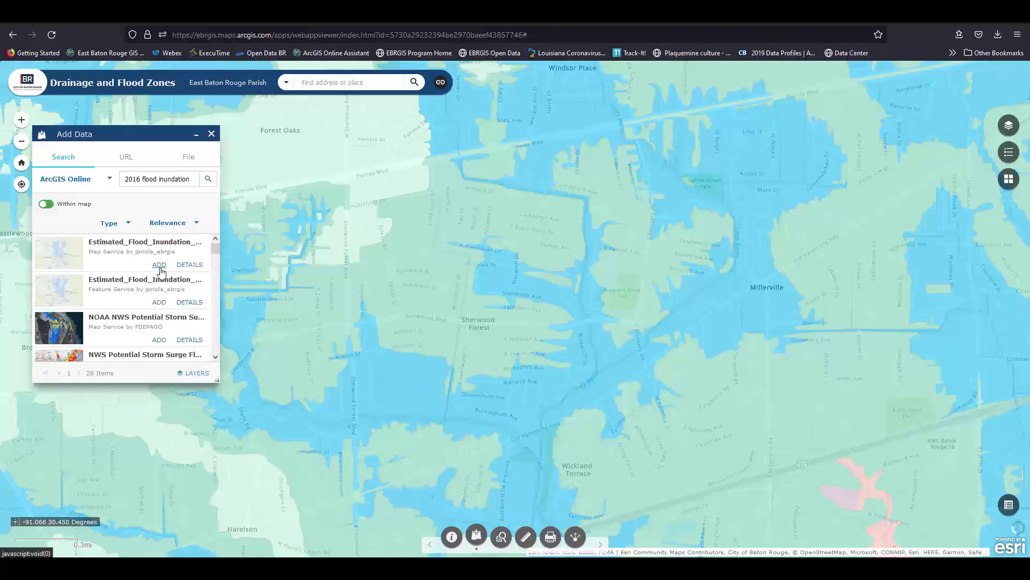
click(160, 269)
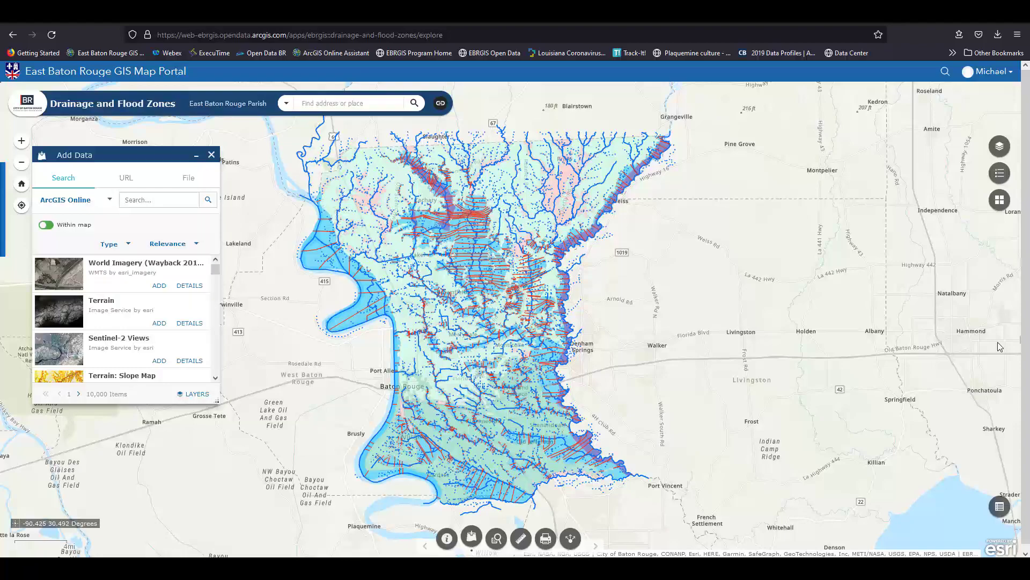
key(Up)
key(Up)
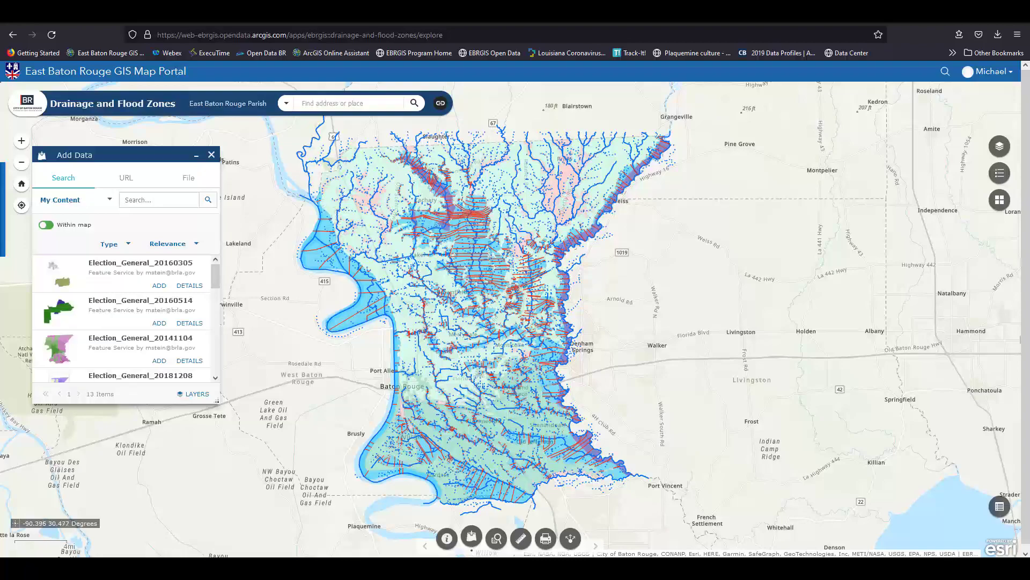
Close Add Data, query Flood Zone is AE for 102 features, and show the legend.
click(471, 538)
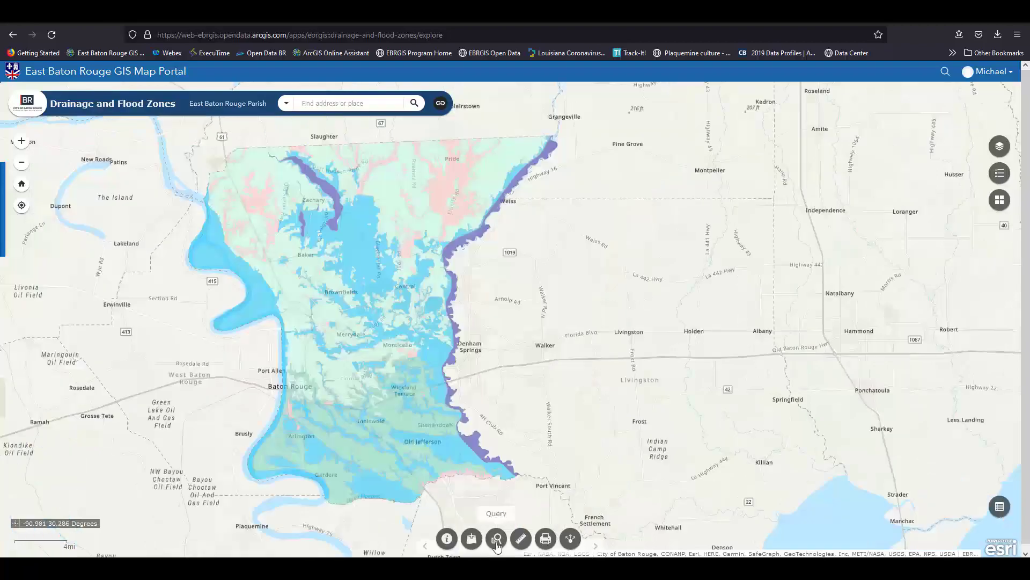
click(497, 538)
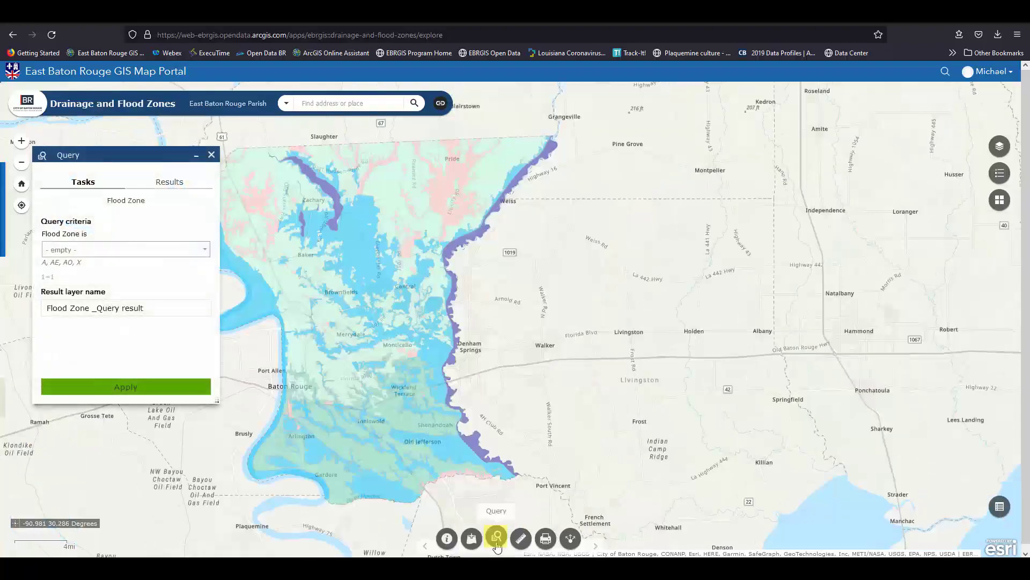
click(205, 248)
click(157, 314)
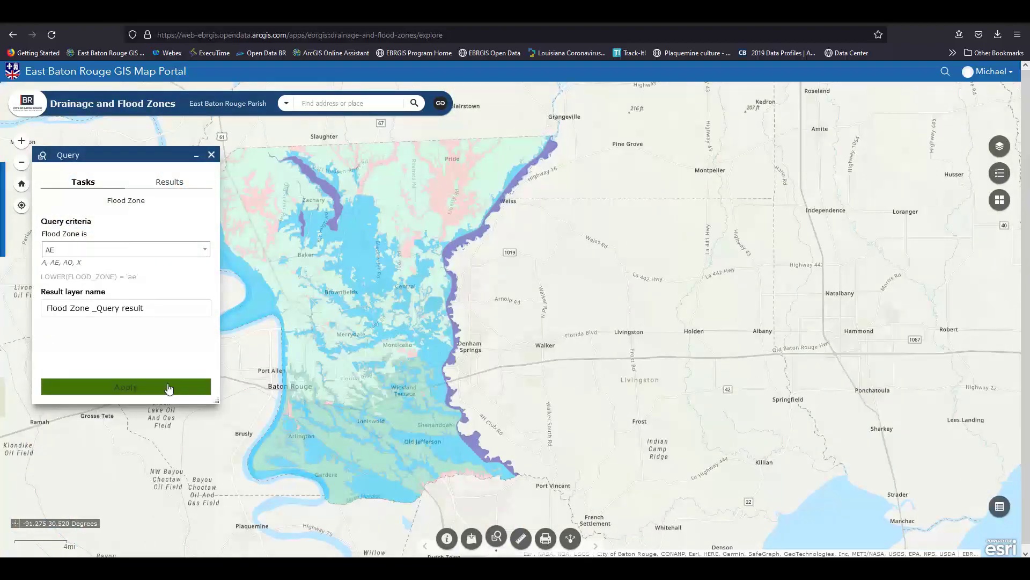
click(169, 387)
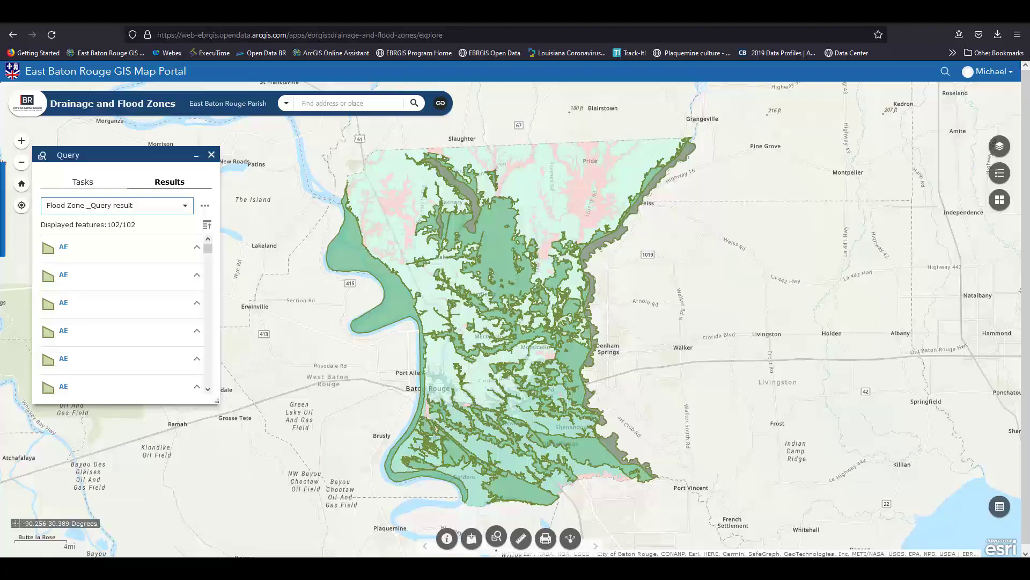
click(999, 173)
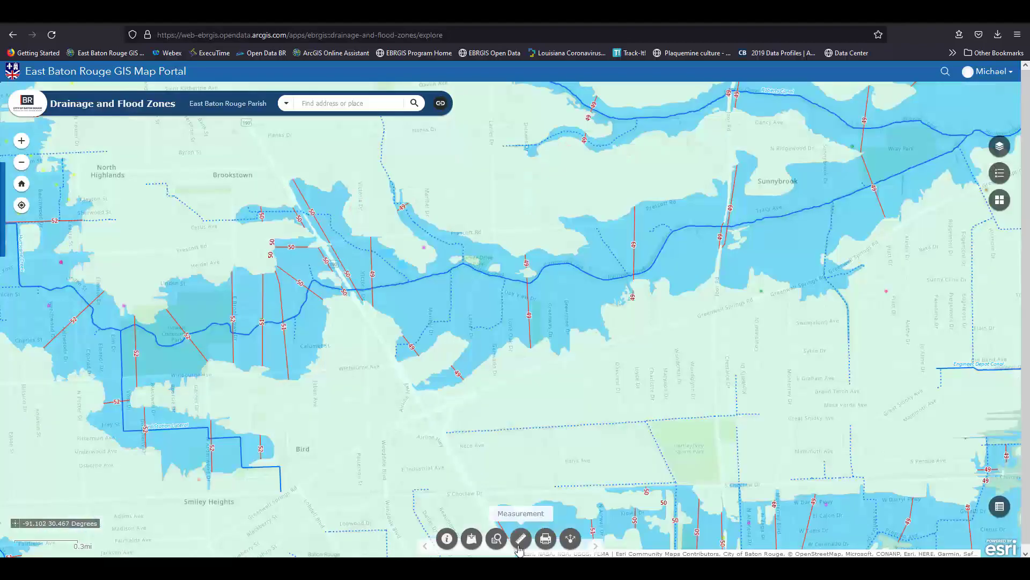
Measure a 1,857.9-foot distance line and read a dropped point's coordinates.
click(520, 538)
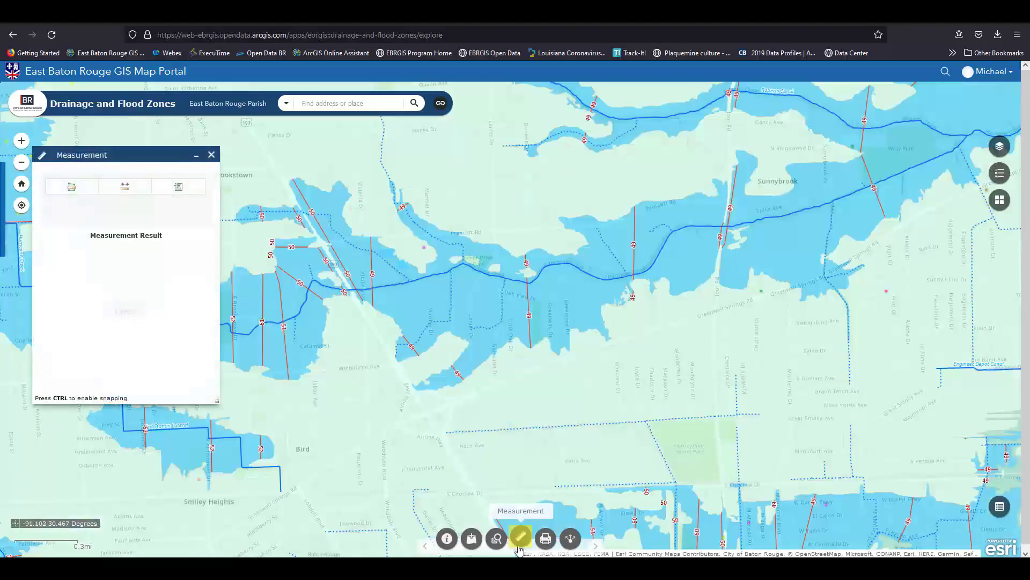
click(559, 255)
double_click(574, 328)
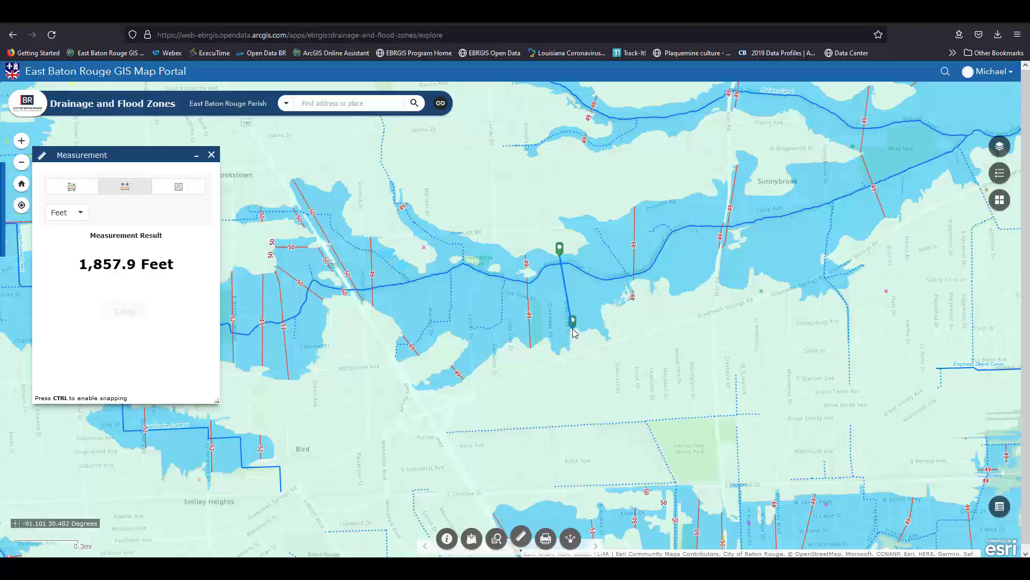
click(179, 186)
click(732, 337)
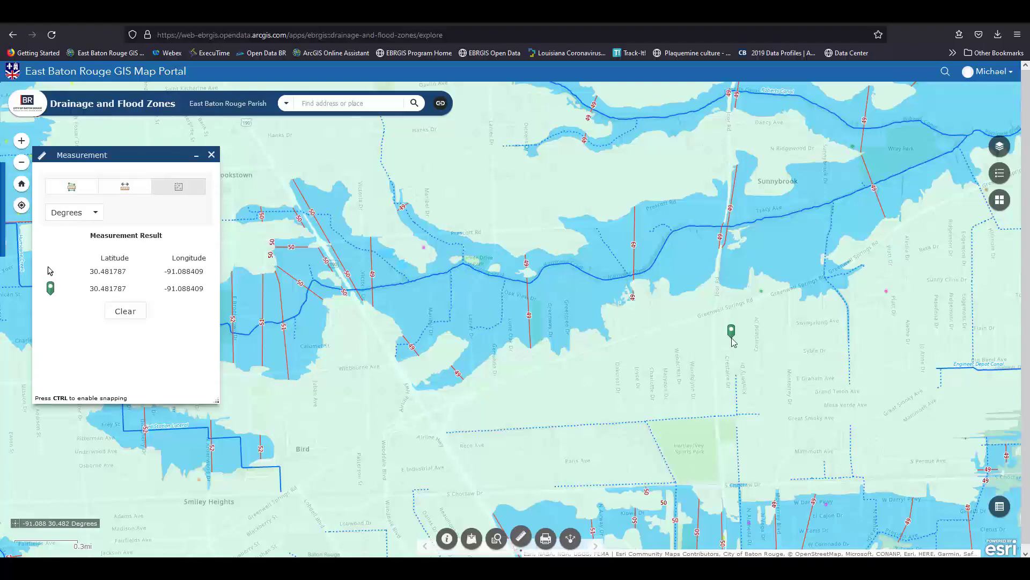
Measure a polygon's area near Sunnybrook, then bring up the Print and Share panels.
click(72, 186)
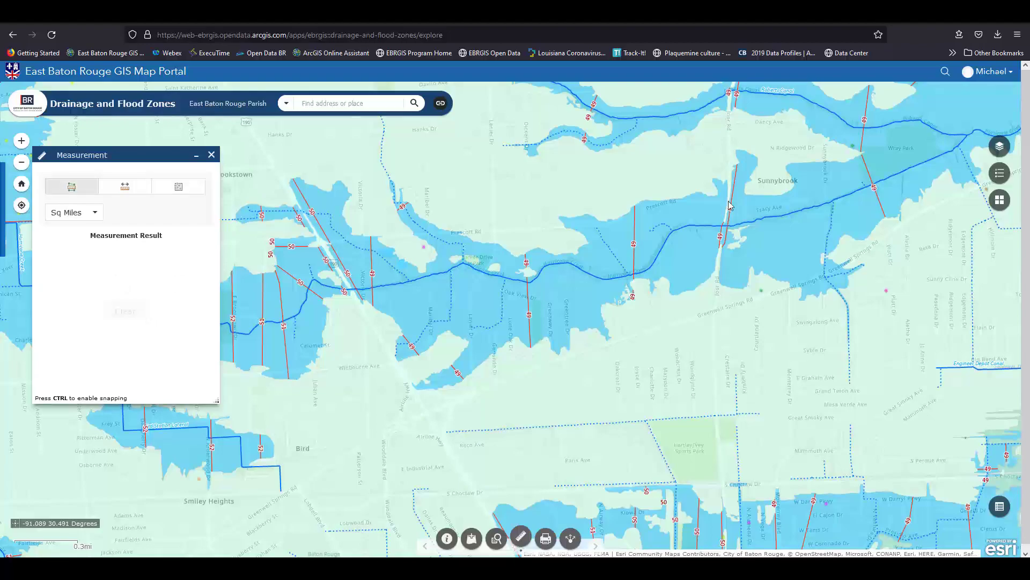
click(728, 202)
click(715, 312)
click(471, 395)
click(429, 412)
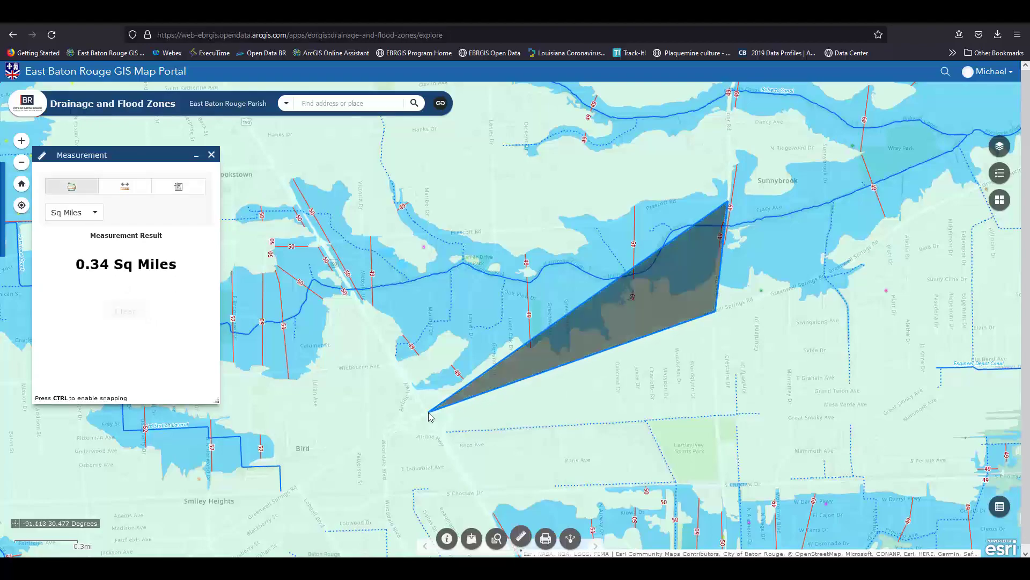
double_click(326, 244)
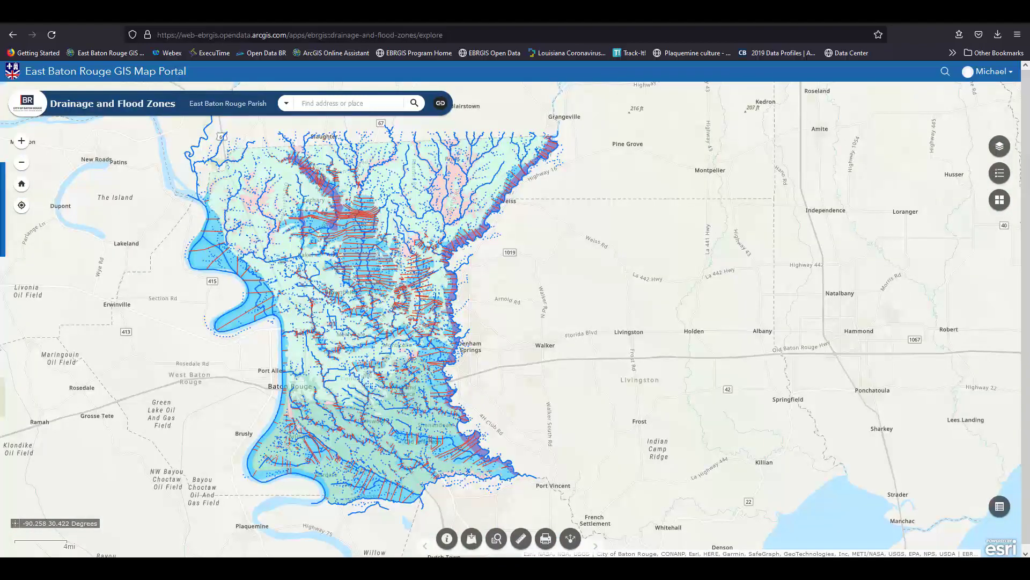
click(545, 538)
click(570, 539)
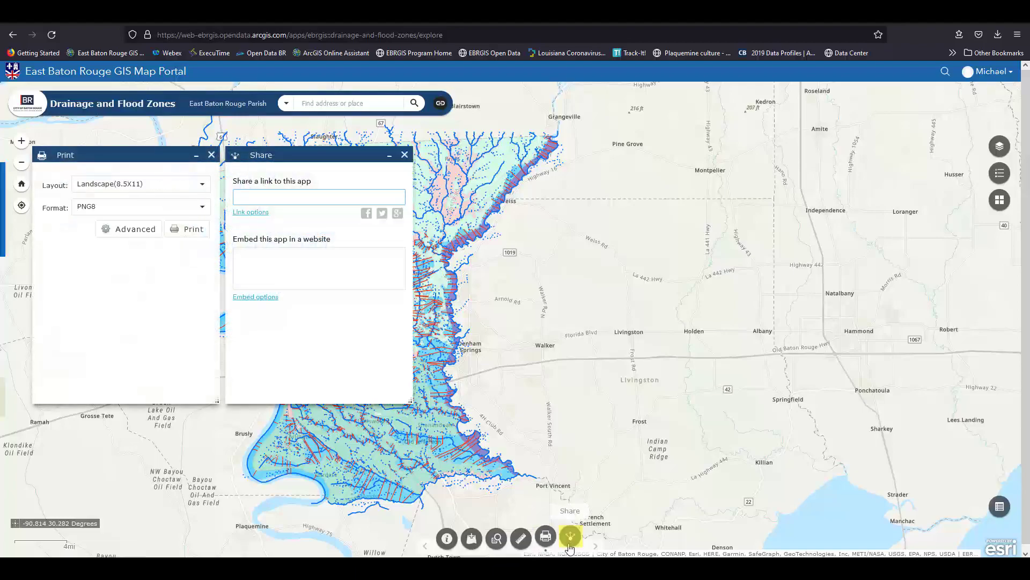